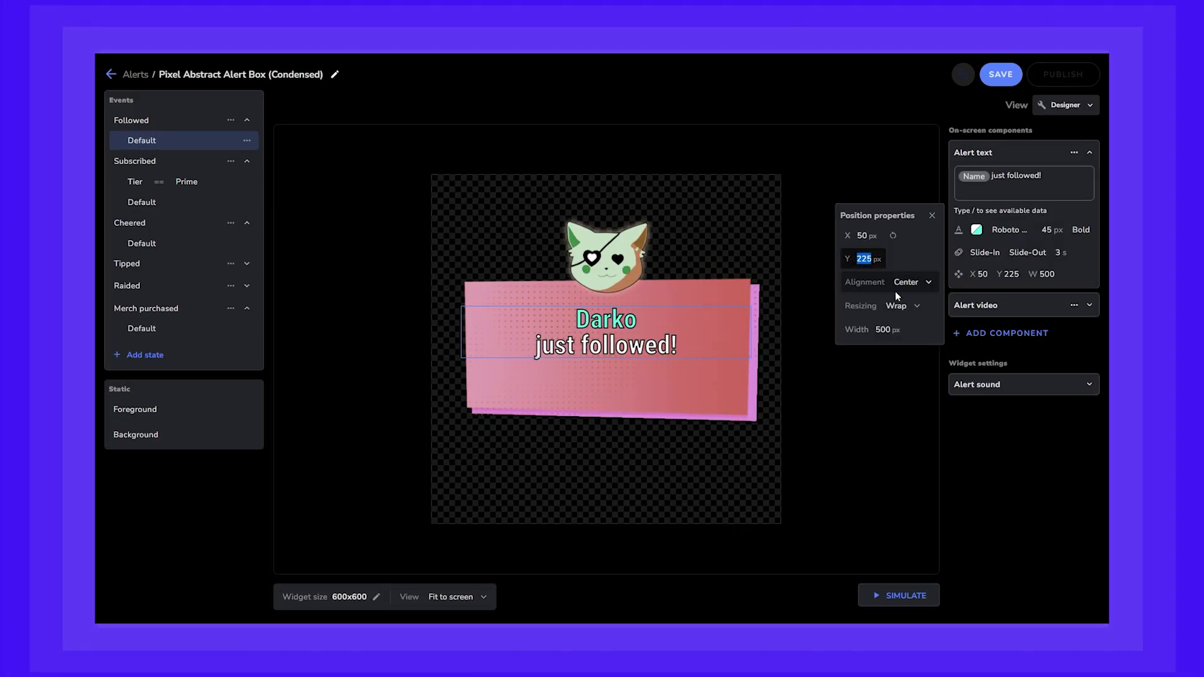
Set the follow alert text's Y position to 250
{"action": "type", "text": "250"}
{"action": "left_click", "coordinate": [909, 282]}
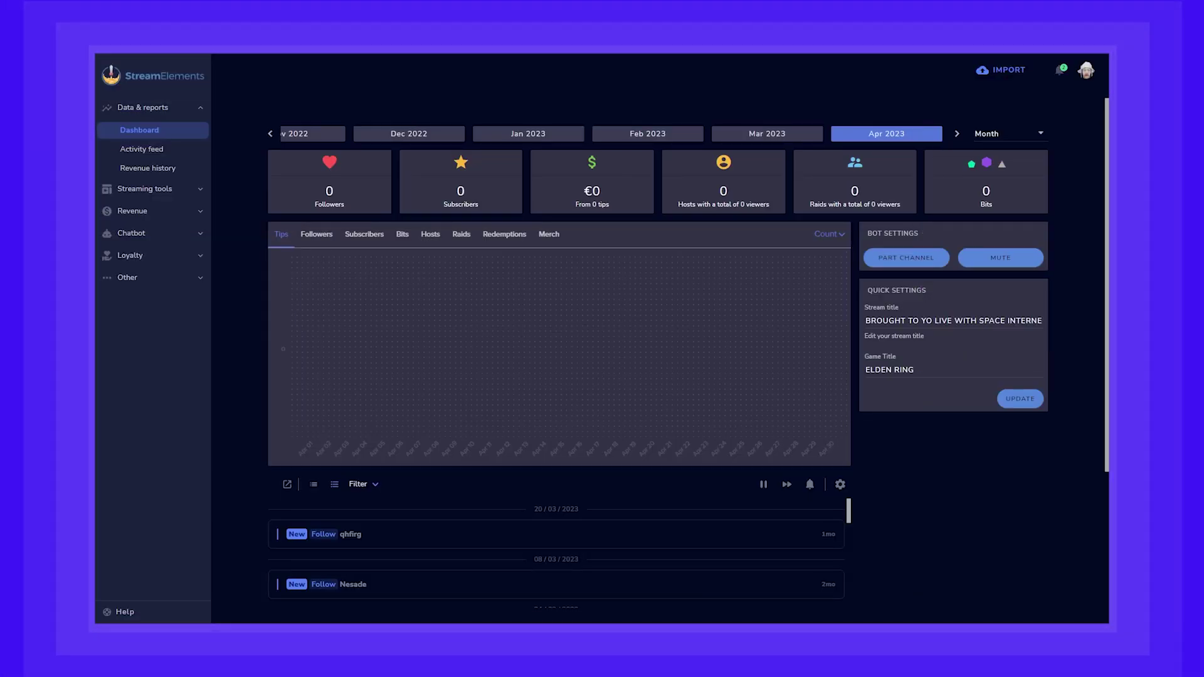
Go to Streaming tools > Elements and start a new element from the Elements Gallery
{"action": "left_click", "coordinate": [200, 190]}
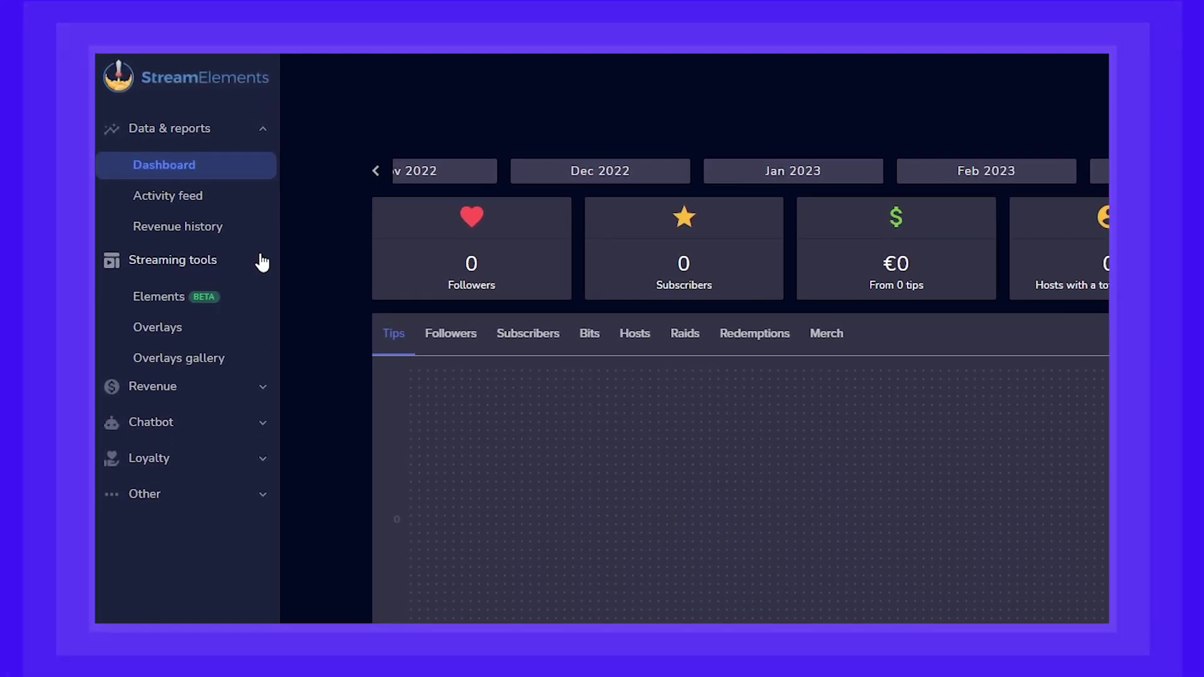
{"action": "left_click", "coordinate": [231, 305]}
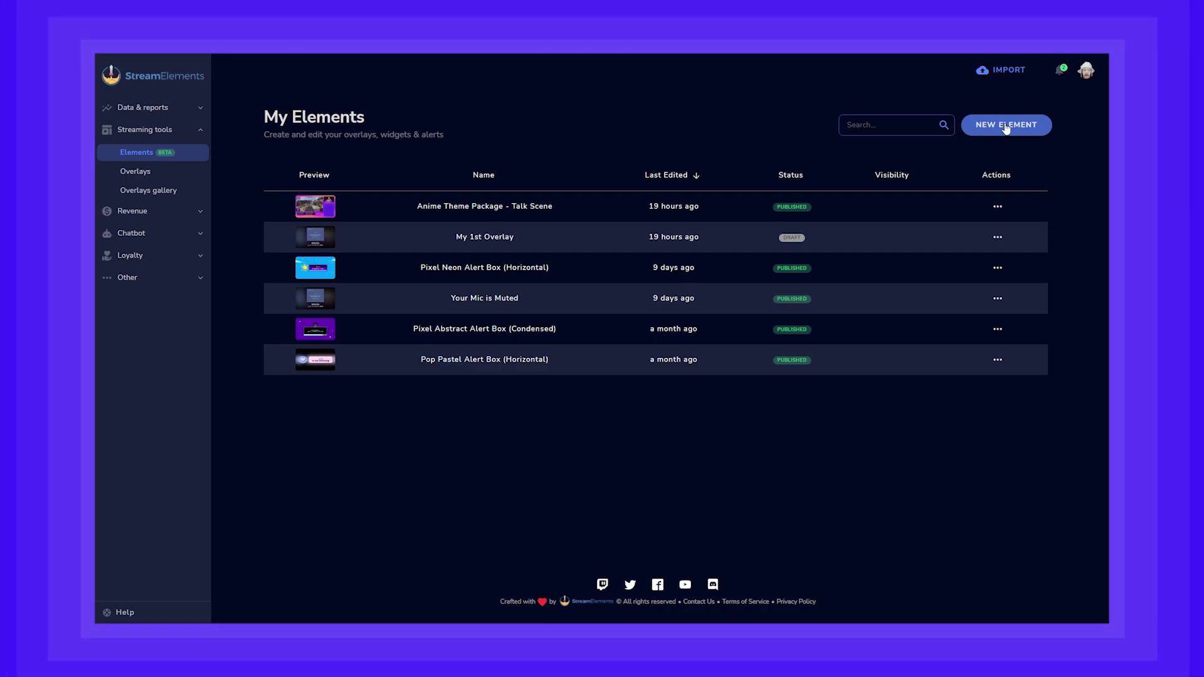
{"action": "left_click", "coordinate": [1006, 128]}
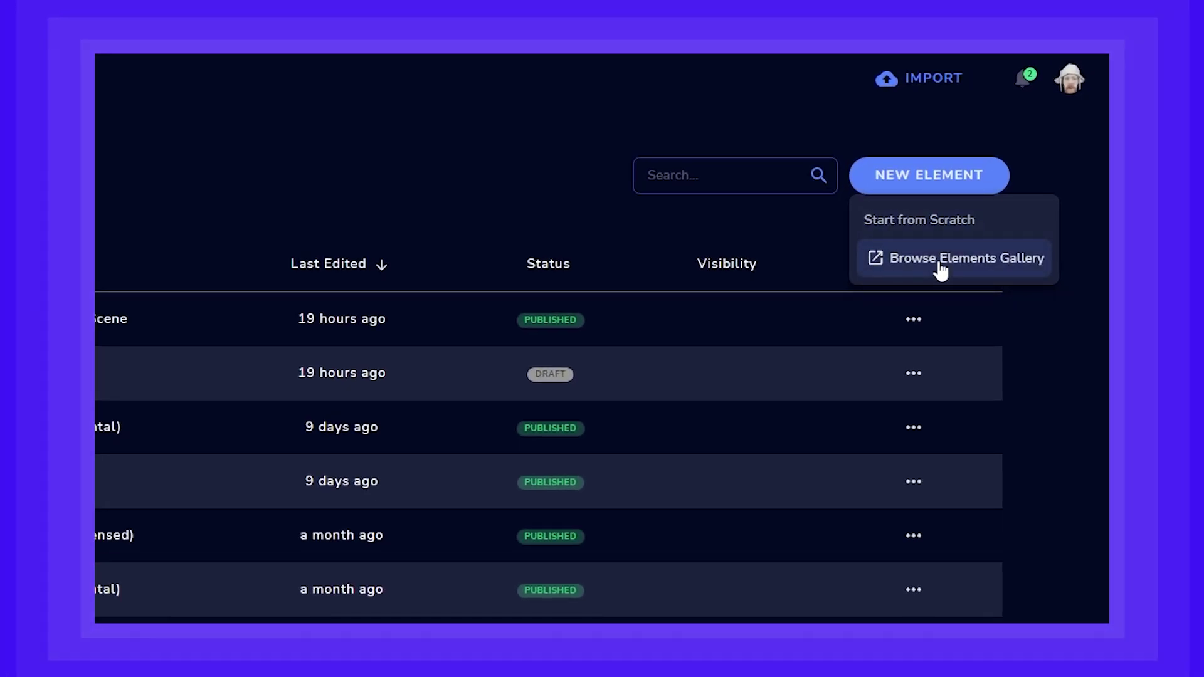
{"action": "left_click", "coordinate": [940, 265]}
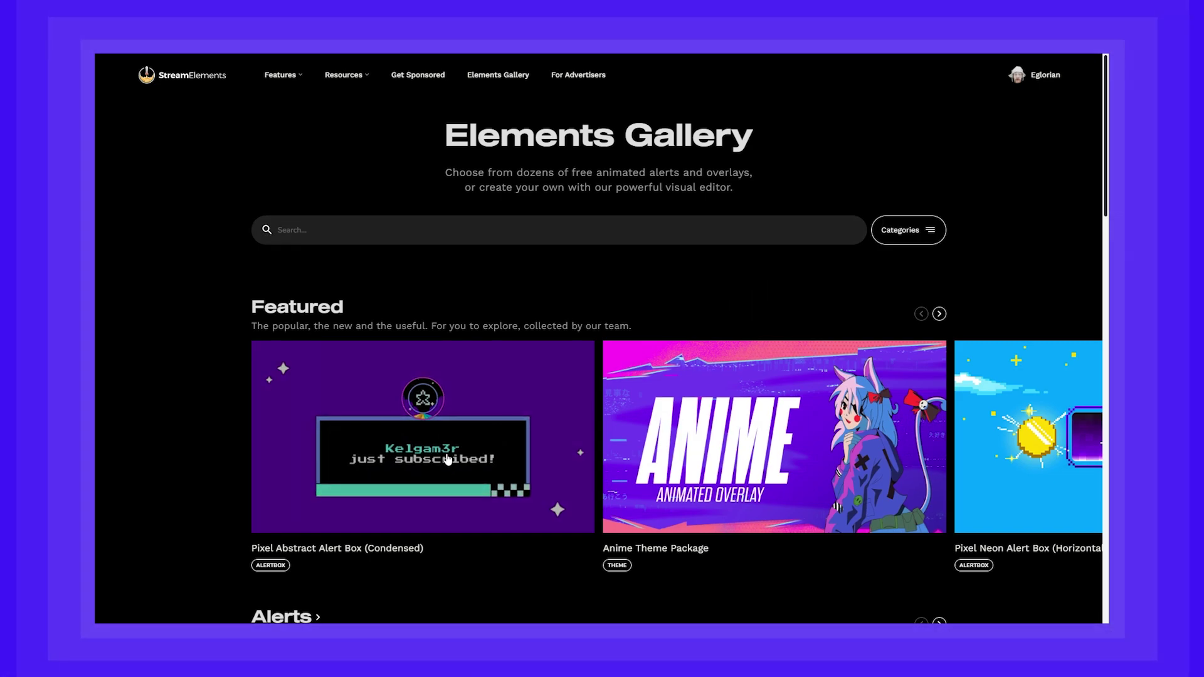
Preview the follow, tip and cheer alerts of Pixel Abstract Alert Box (Condensed), then customize it
{"action": "left_click", "coordinate": [424, 460]}
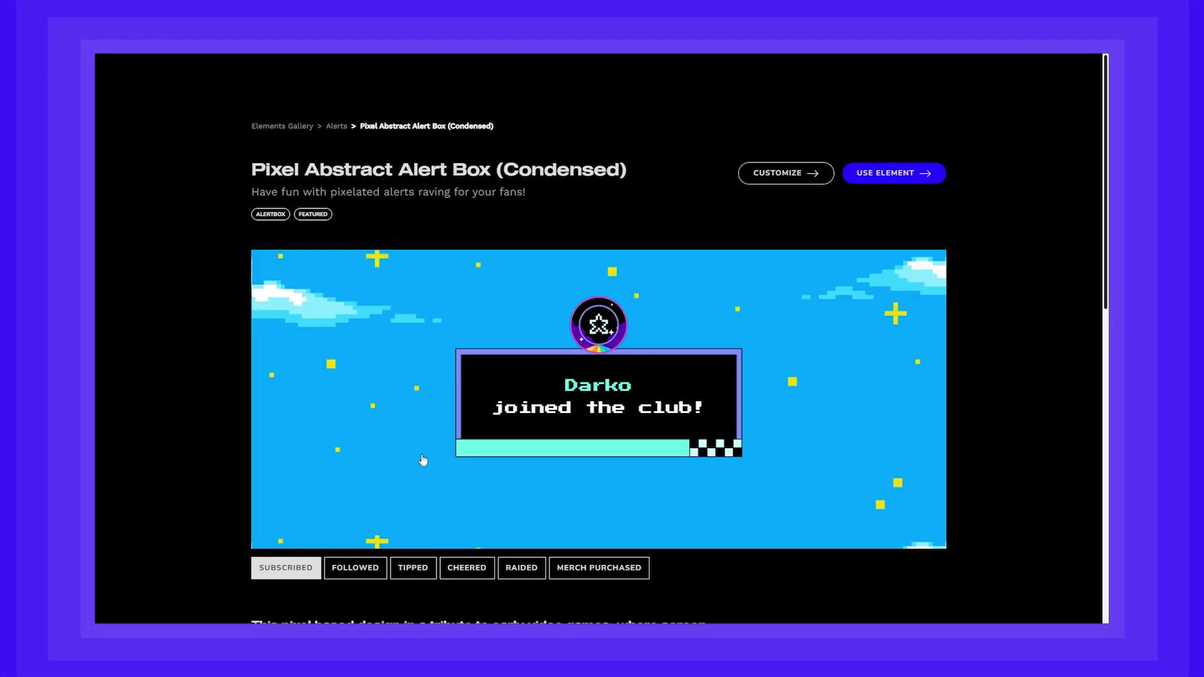
{"action": "left_click", "coordinate": [360, 570]}
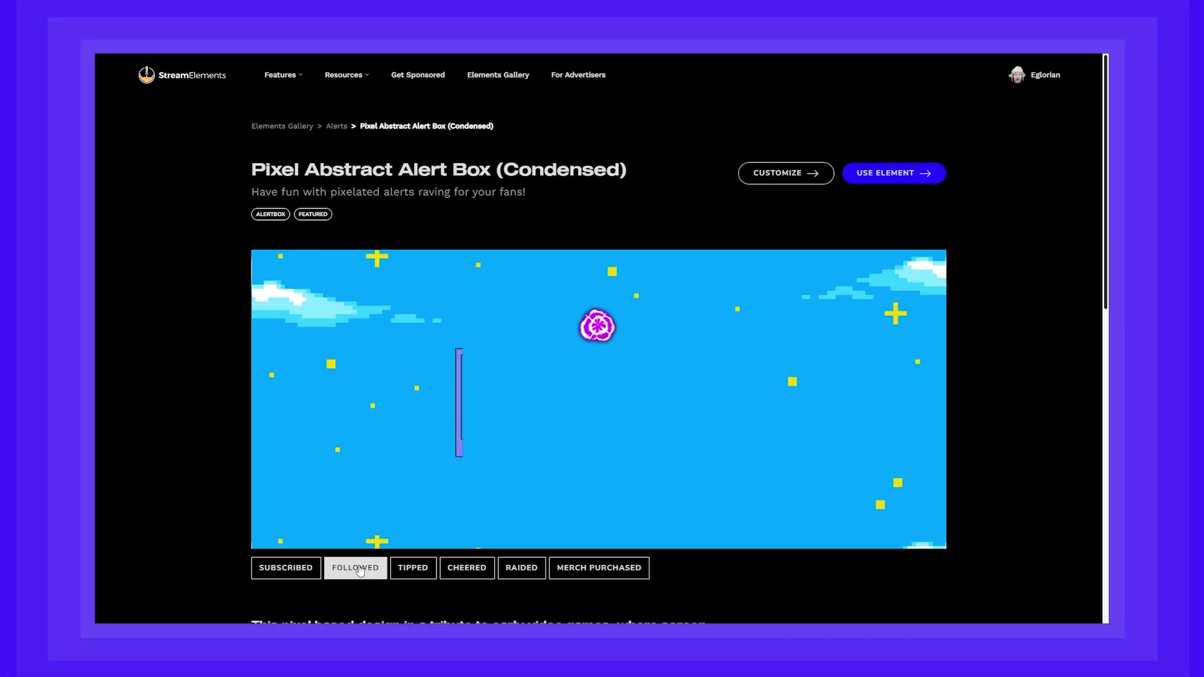
{"action": "left_click", "coordinate": [409, 570]}
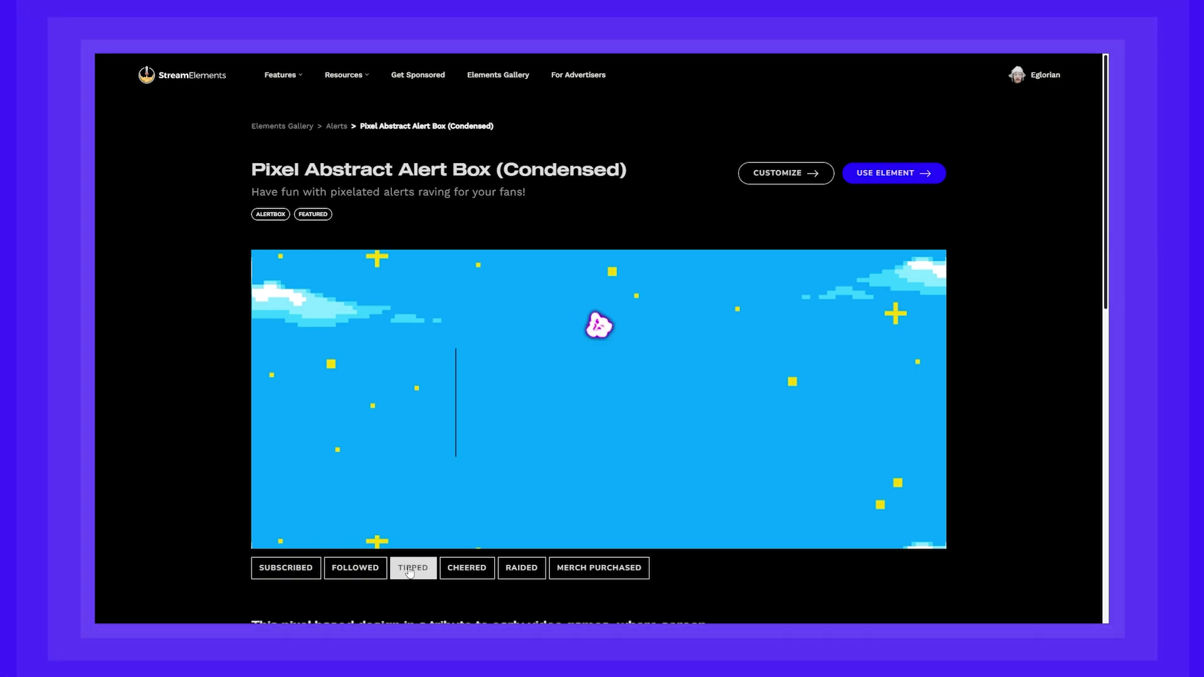
{"action": "left_click", "coordinate": [456, 570]}
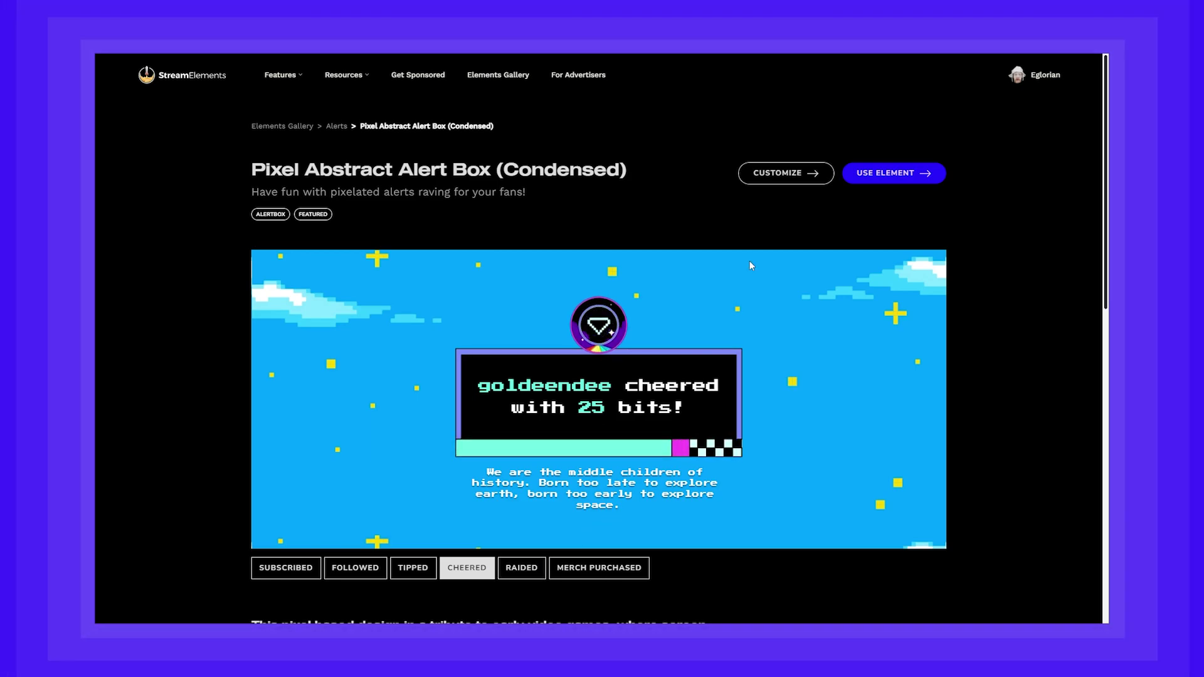
{"action": "left_click", "coordinate": [788, 175]}
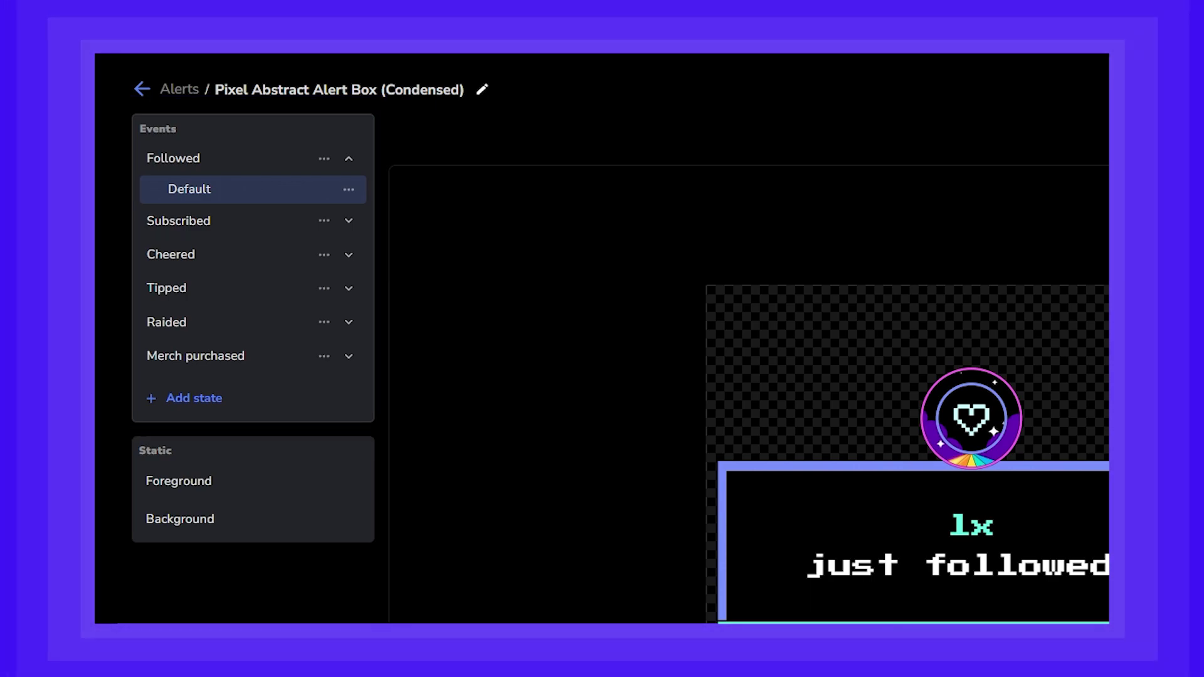
Expand the Subscribed, Cheered and Tipped events, previewing Cheered Default and then Tipped Default
{"action": "left_click", "coordinate": [179, 221]}
{"action": "left_click", "coordinate": [202, 281]}
{"action": "left_click", "coordinate": [201, 314]}
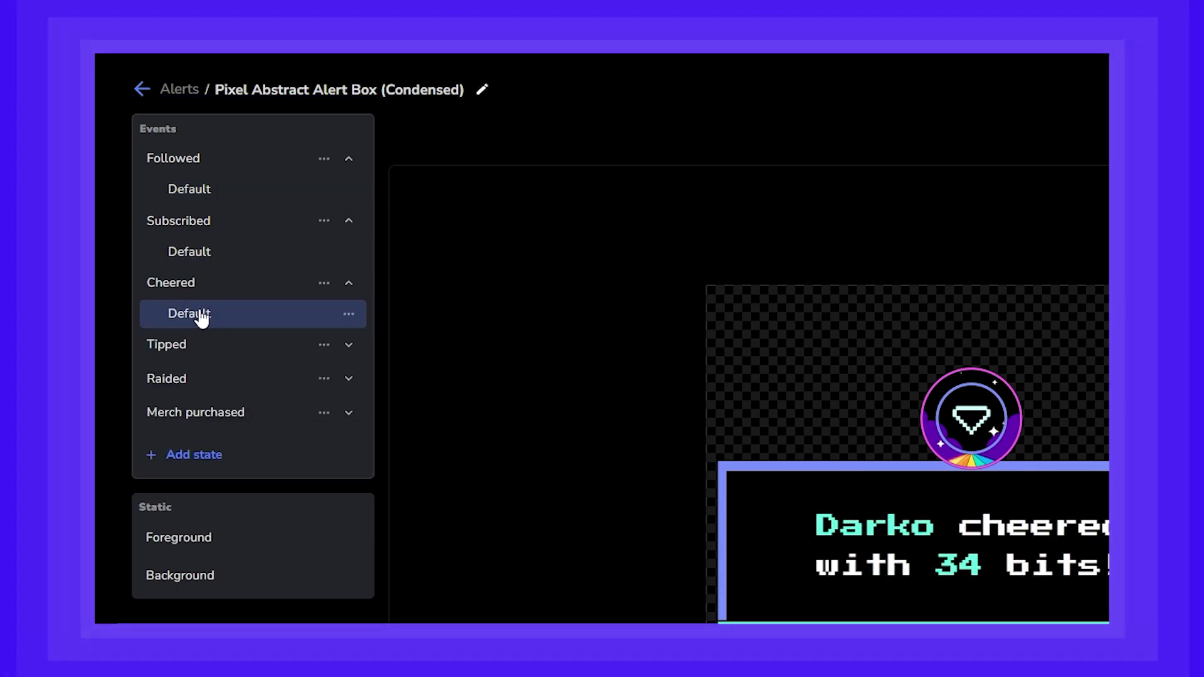
{"action": "left_click", "coordinate": [199, 346]}
{"action": "left_click", "coordinate": [198, 375]}
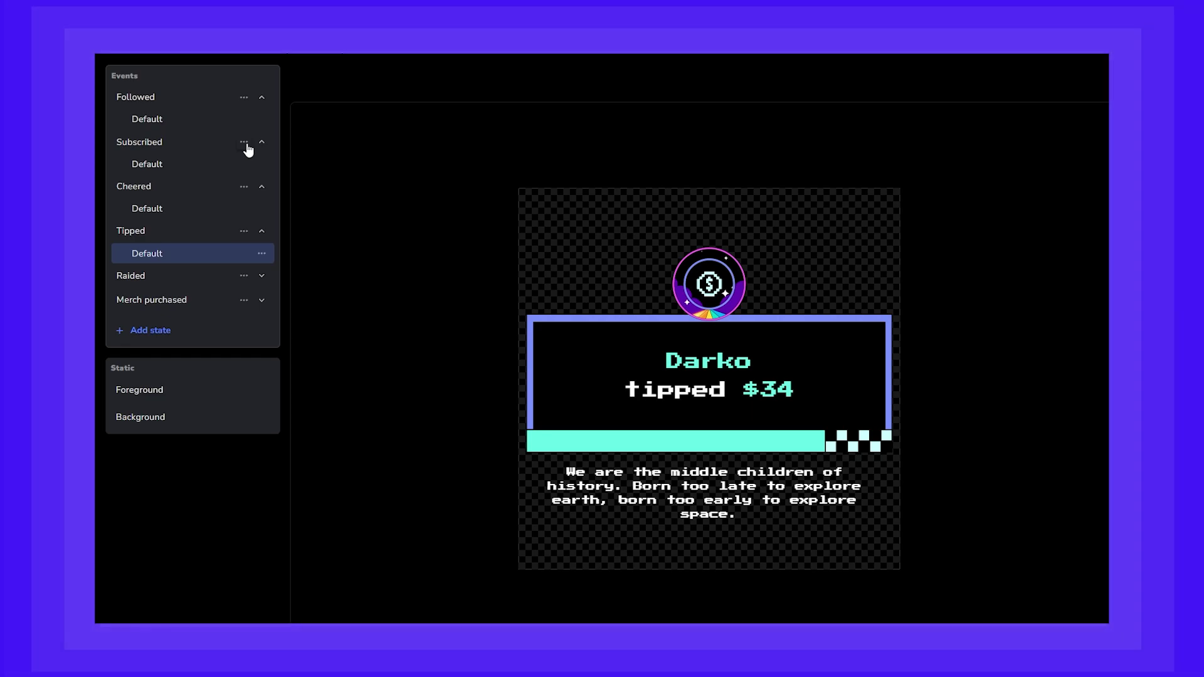
Create and save a Subscribed variant with Type set to Tier and Tier set to Prime
{"action": "left_click", "coordinate": [246, 143]}
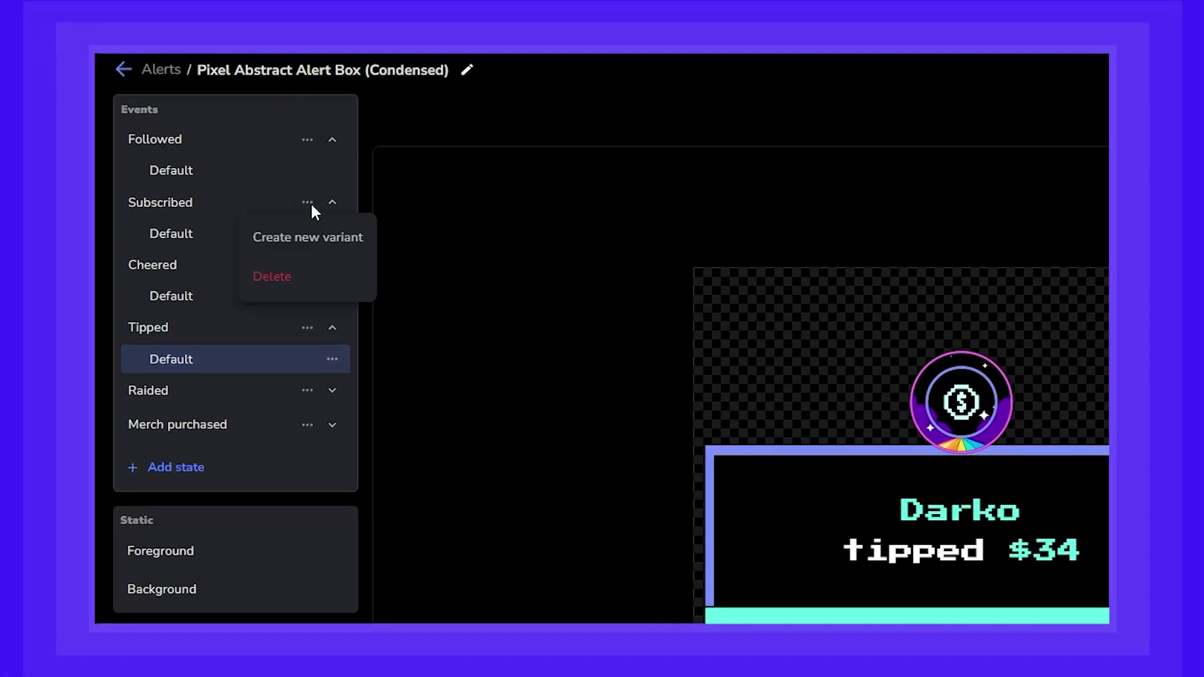
{"action": "left_click", "coordinate": [352, 239]}
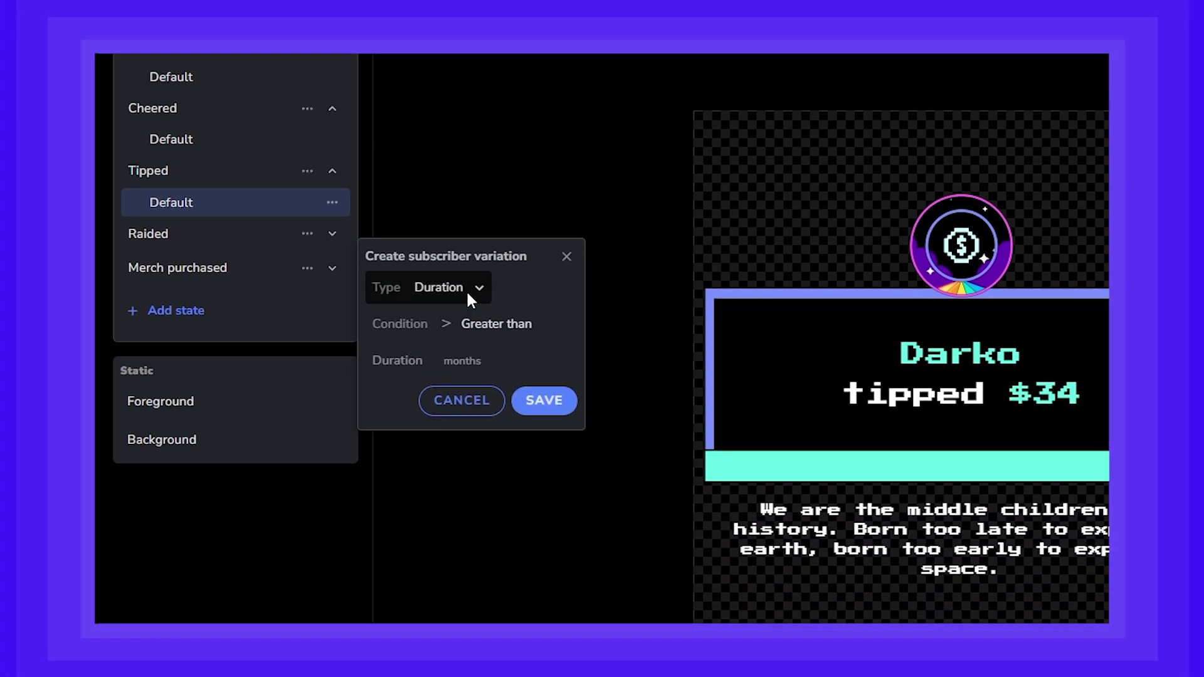
{"action": "left_click", "coordinate": [468, 293]}
{"action": "left_click", "coordinate": [451, 321]}
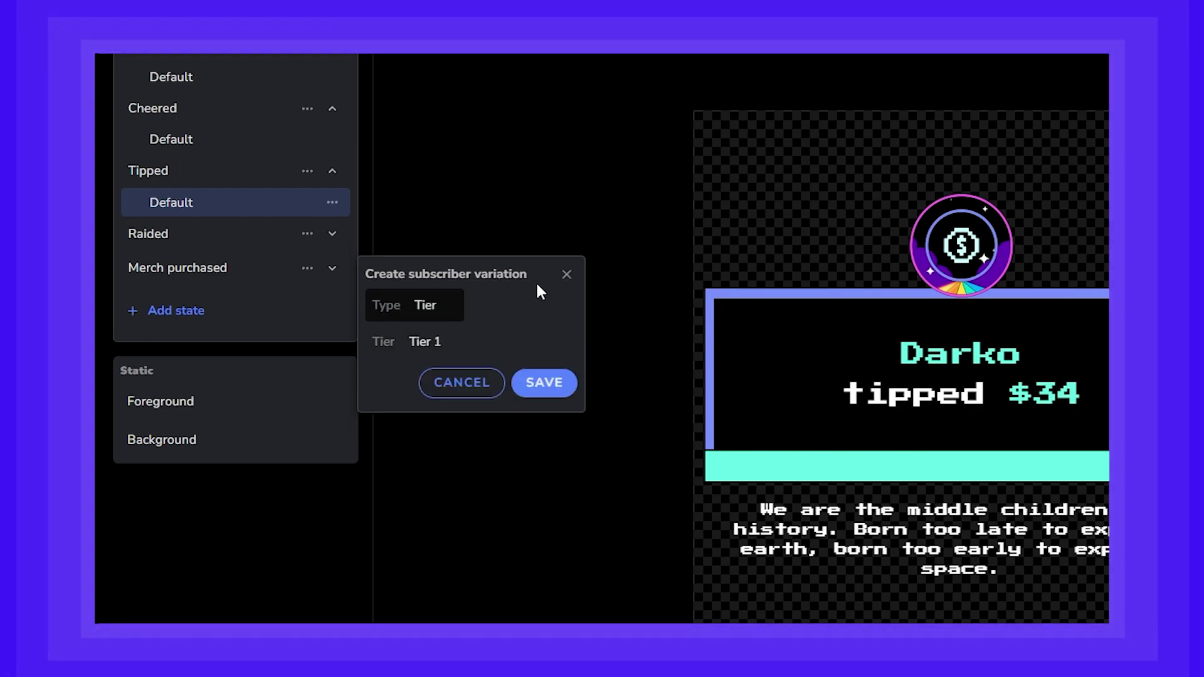
{"action": "left_click", "coordinate": [461, 340]}
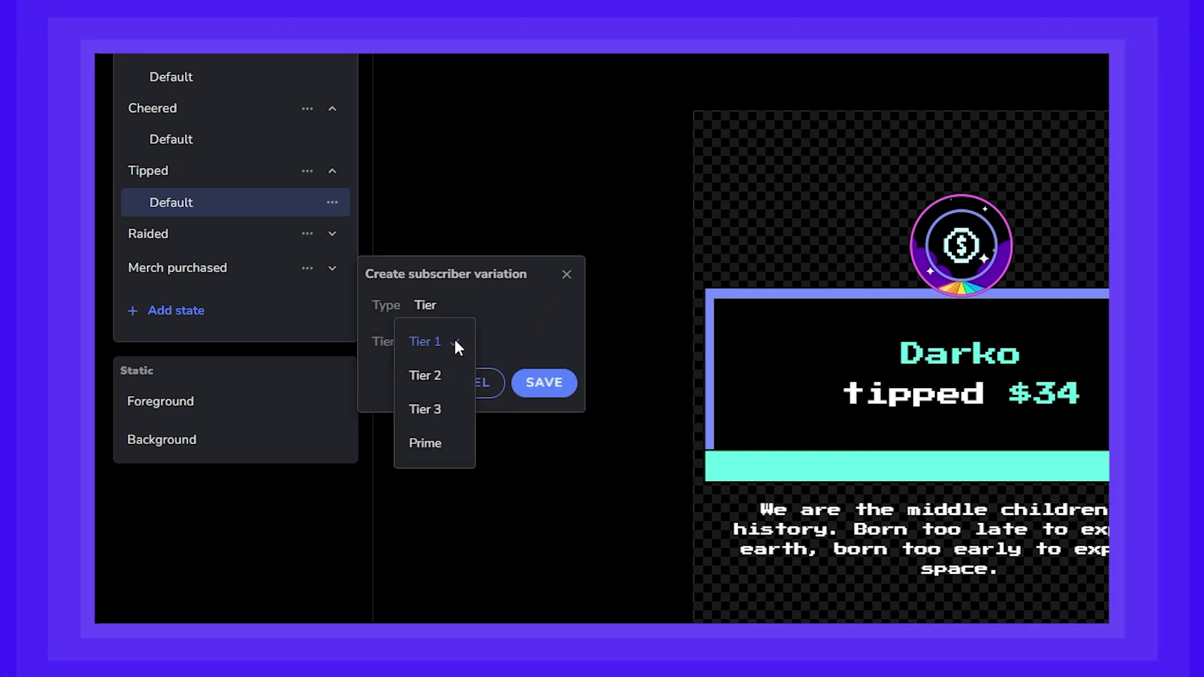
{"action": "left_click", "coordinate": [424, 439]}
{"action": "left_click", "coordinate": [545, 381]}
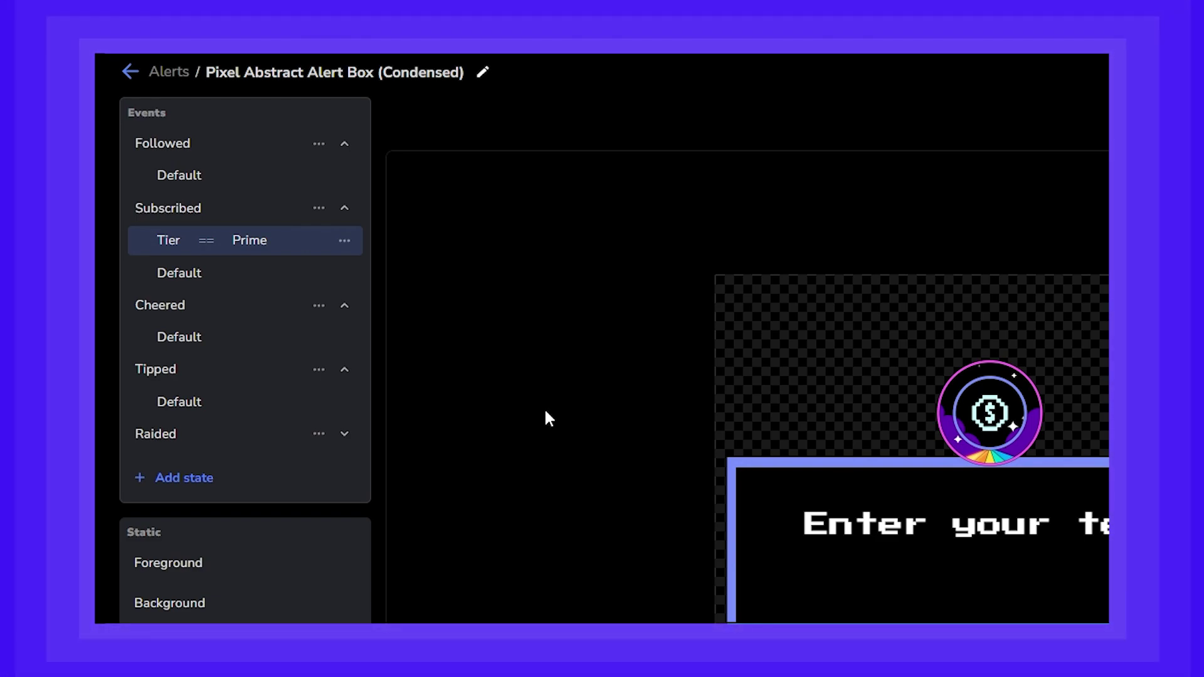
Add a Merch purchased event to the alert box's states
{"action": "left_click", "coordinate": [226, 478]}
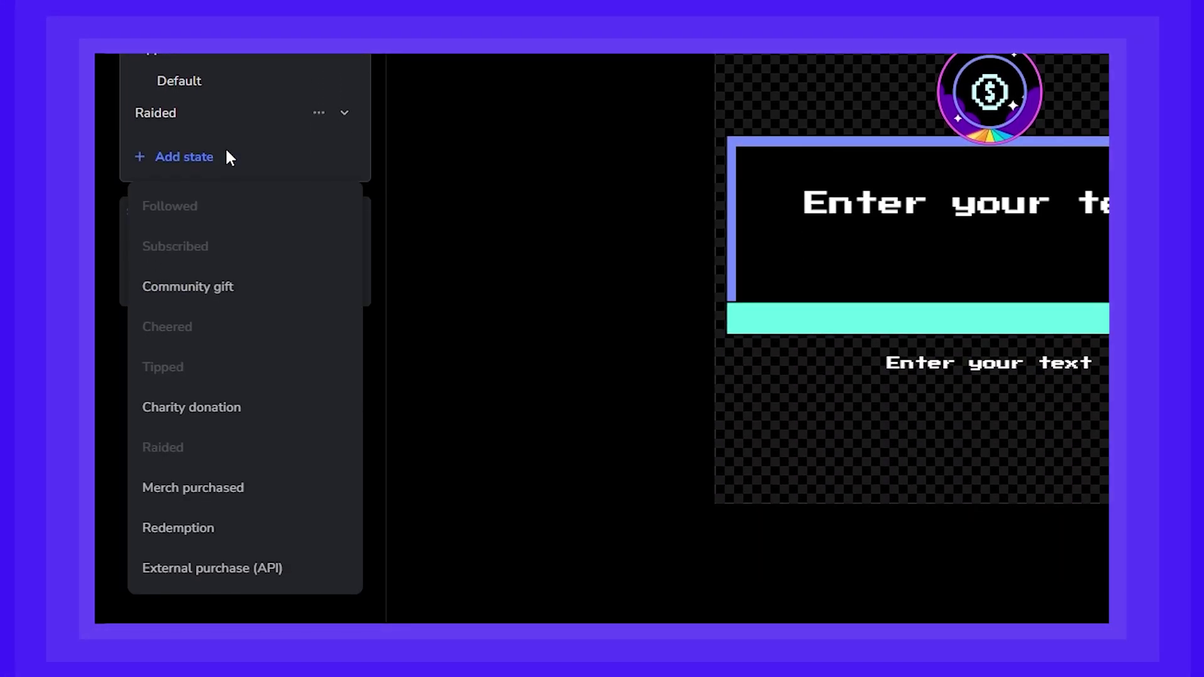
{"action": "left_click", "coordinate": [224, 488]}
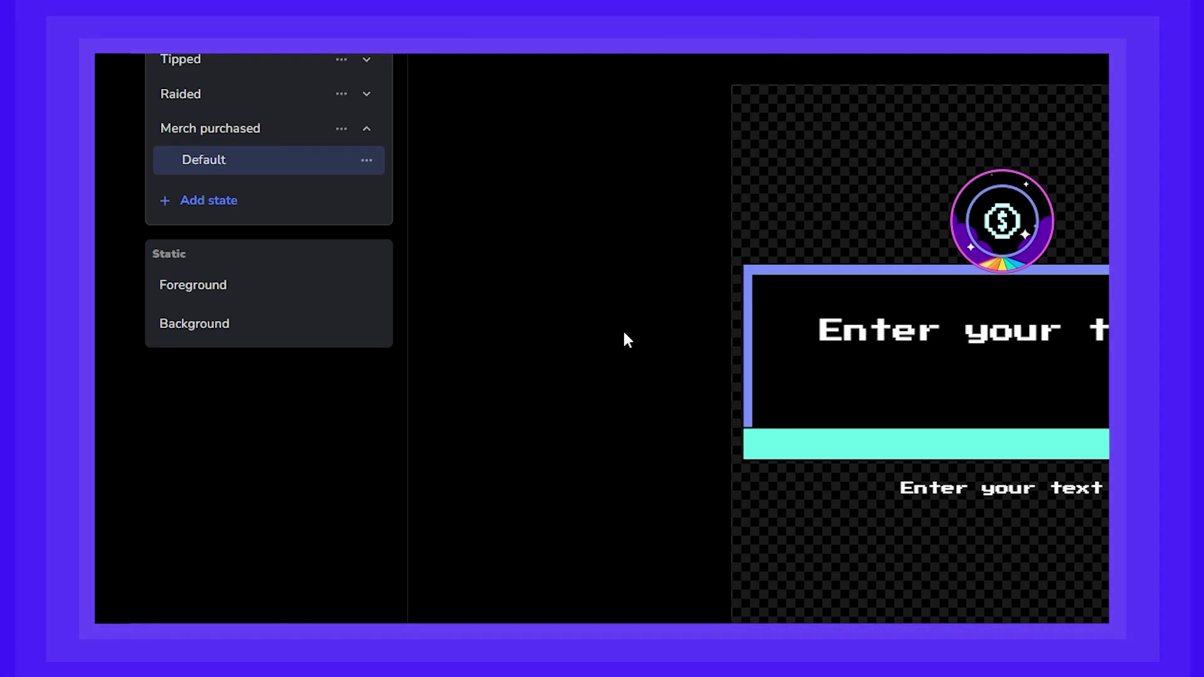
View the static Foreground layer, then the Background layer
{"action": "left_click", "coordinate": [313, 299]}
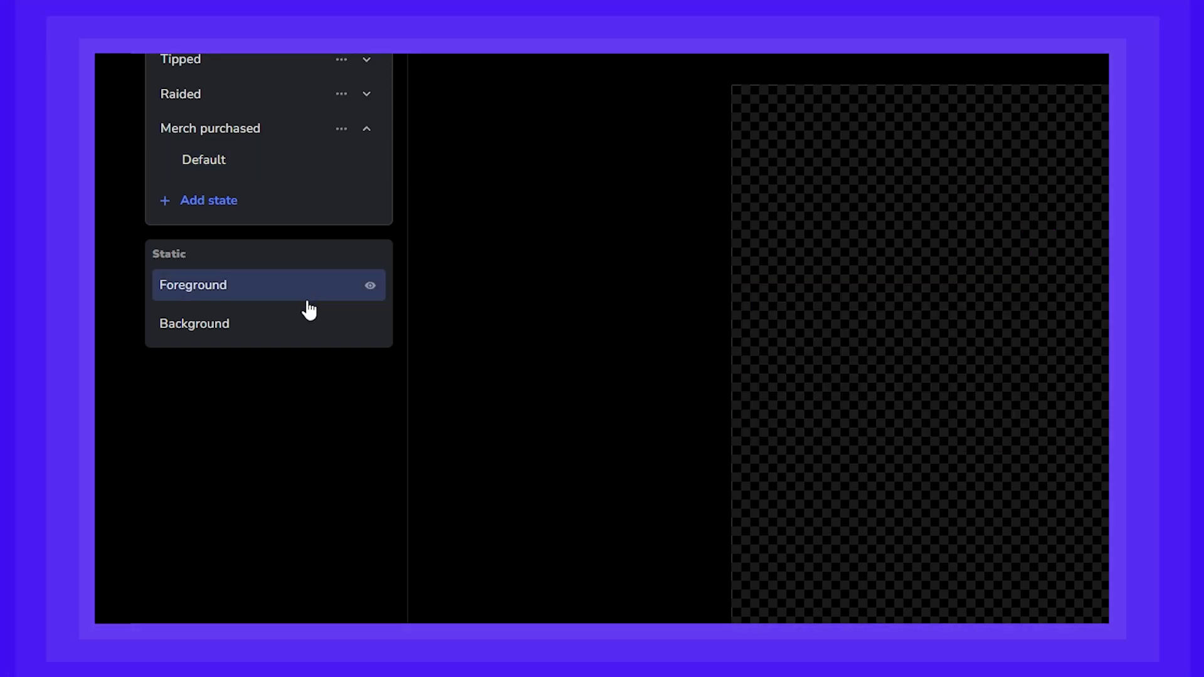
{"action": "left_click", "coordinate": [284, 326]}
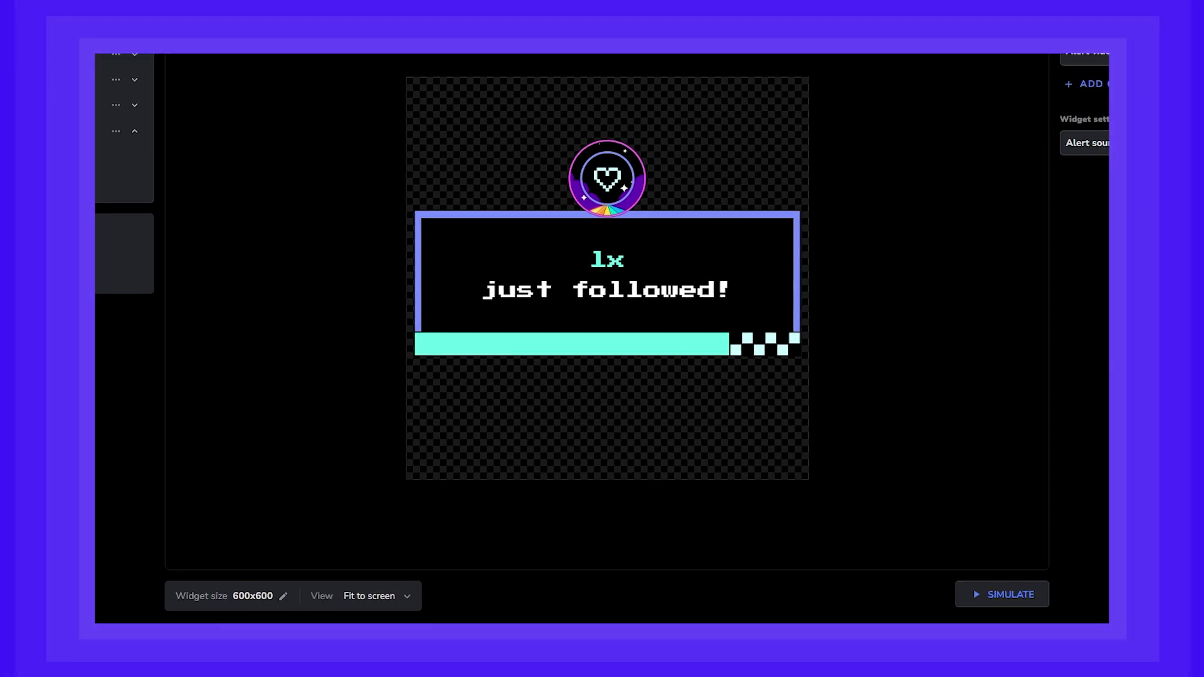
Preview the Cheered, Prime tier and default Subscribed alerts, then play a test alert
{"action": "left_click", "coordinate": [156, 190]}
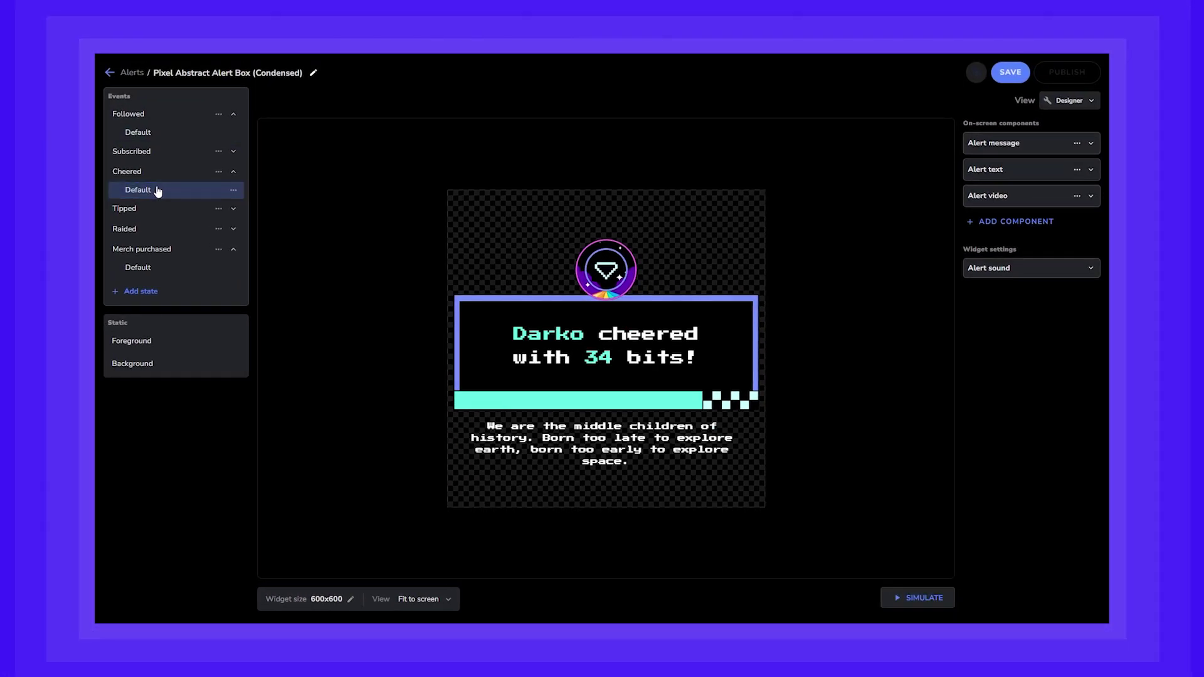
{"action": "left_click", "coordinate": [165, 151]}
{"action": "left_click", "coordinate": [160, 170]}
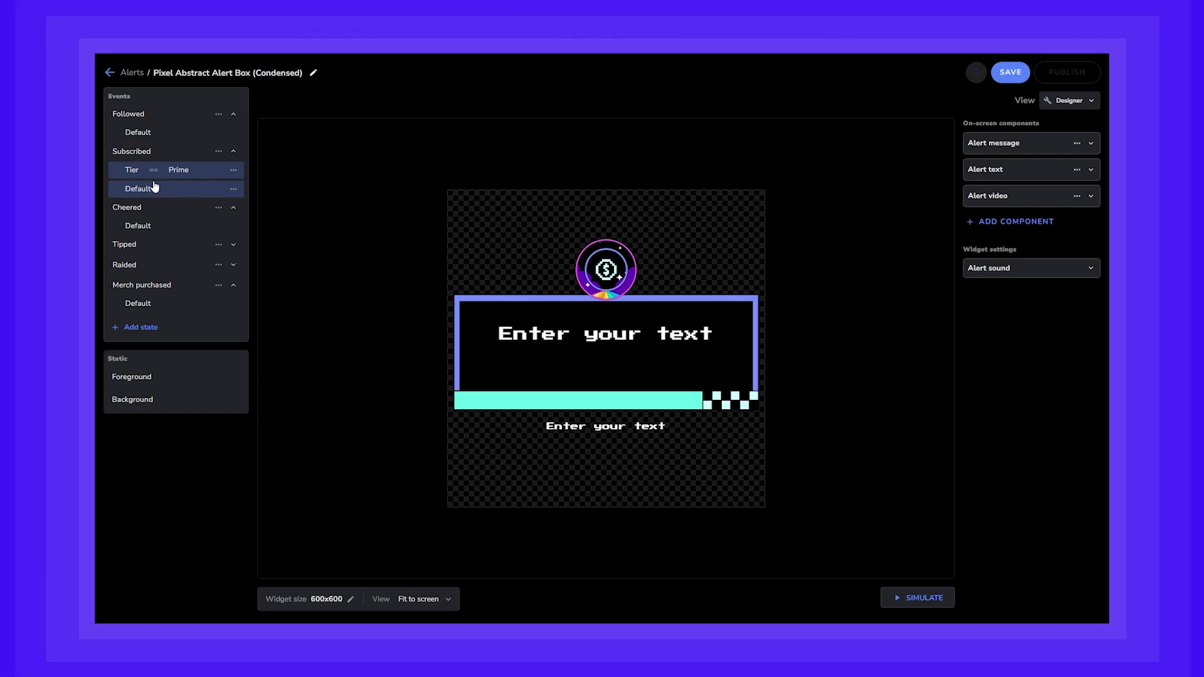
{"action": "left_click", "coordinate": [155, 189]}
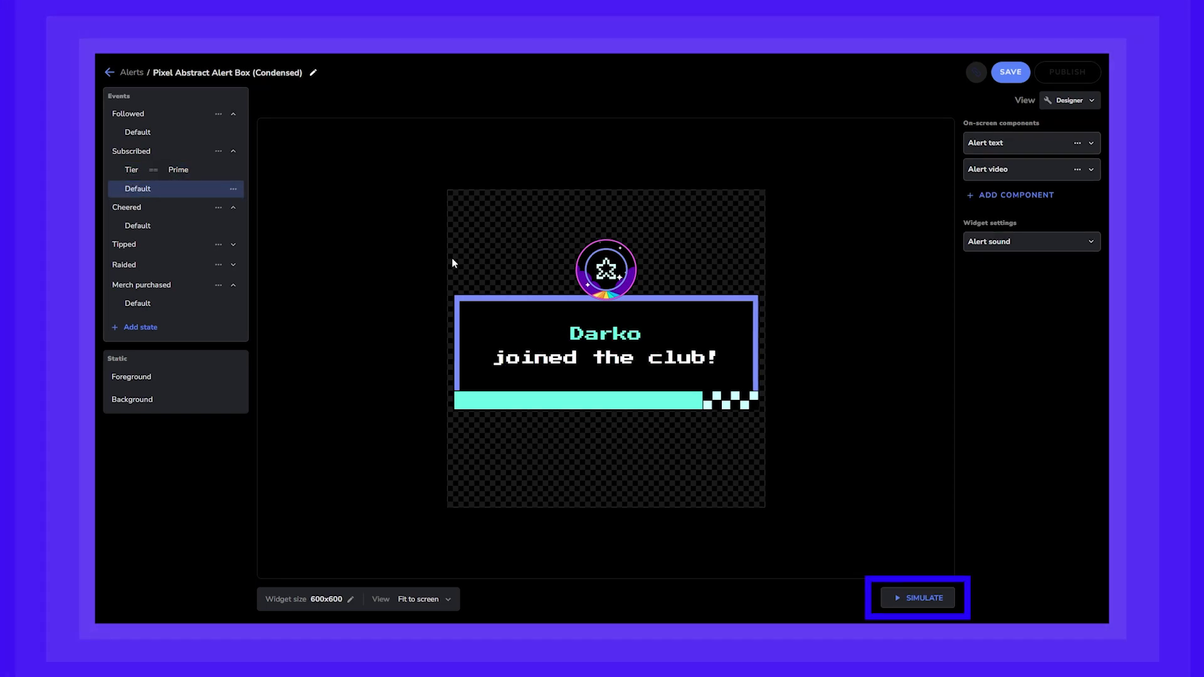
{"action": "left_click", "coordinate": [898, 596]}
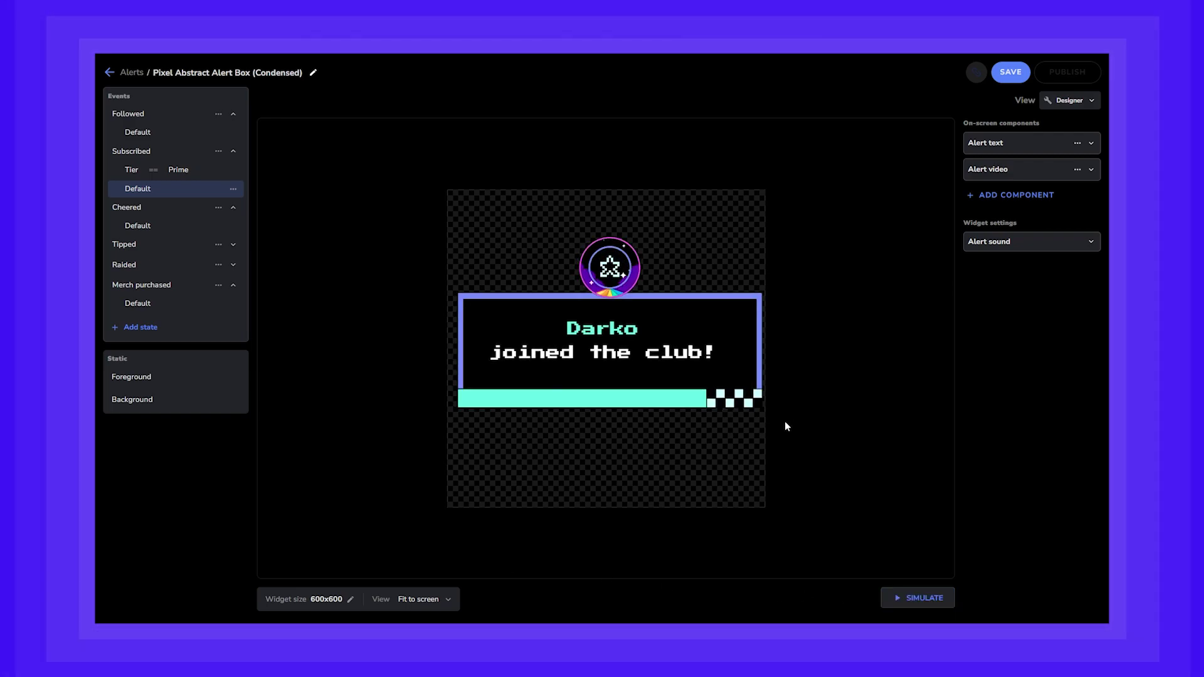
Nudge the subscriber Alert video slightly left and down to X 4, Y -10
{"action": "left_click", "coordinate": [621, 354]}
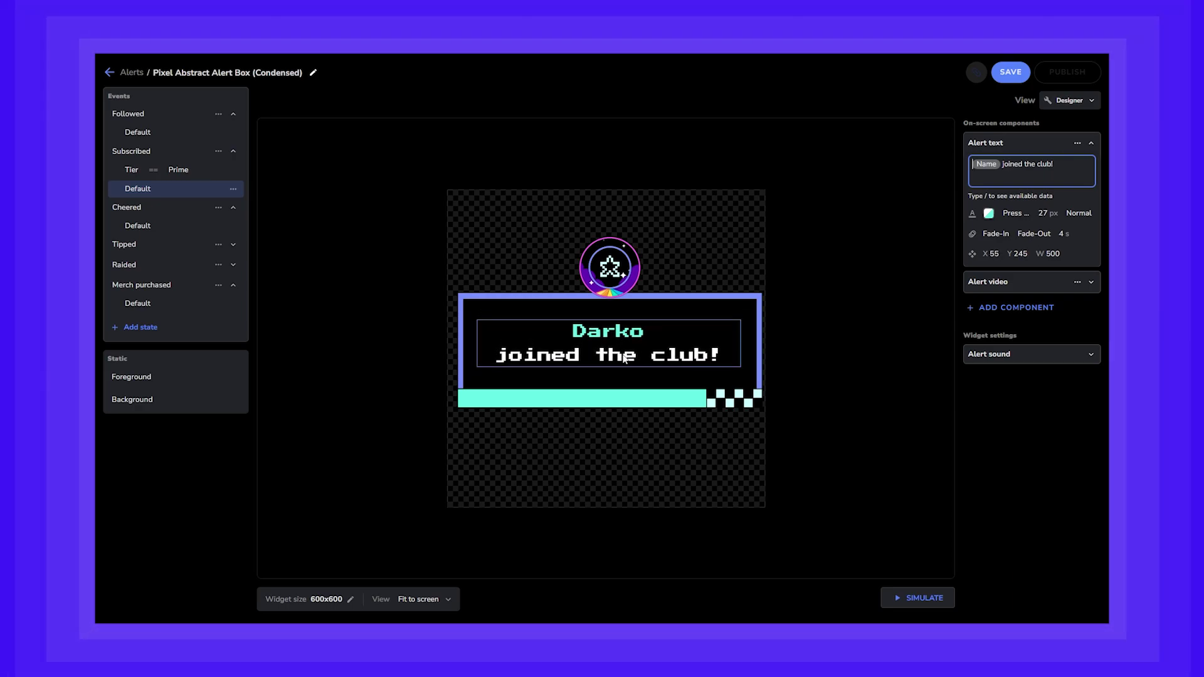
{"action": "left_click", "coordinate": [625, 282]}
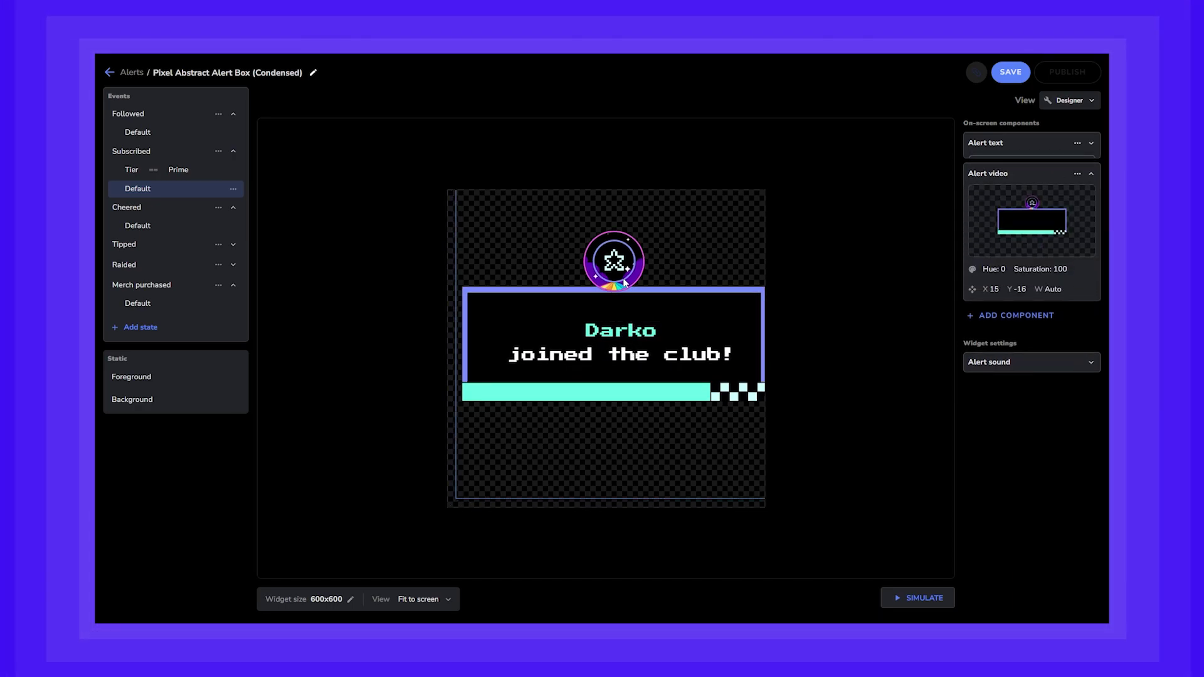
{"action": "mouse_move", "coordinate": [625, 283]}
{"action": "left_mouse_down"}
{"action": "mouse_move", "coordinate": [604, 301]}
{"action": "mouse_move", "coordinate": [615, 286]}
{"action": "left_mouse_up"}
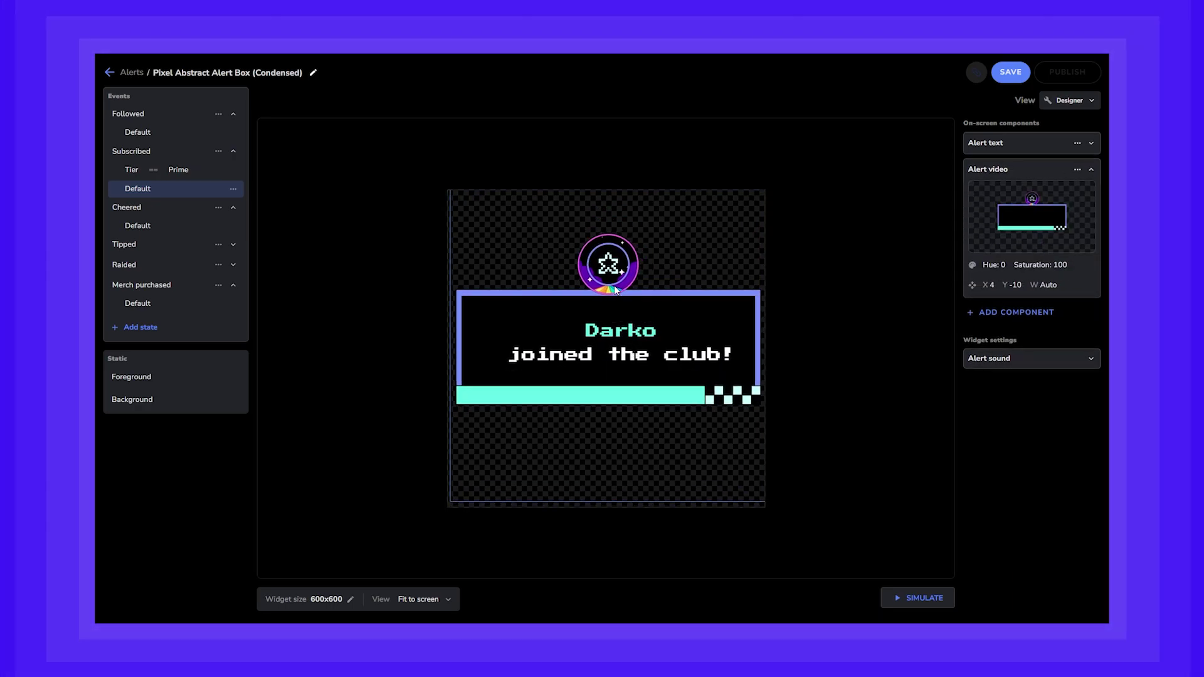
{"action": "left_click", "coordinate": [617, 328]}
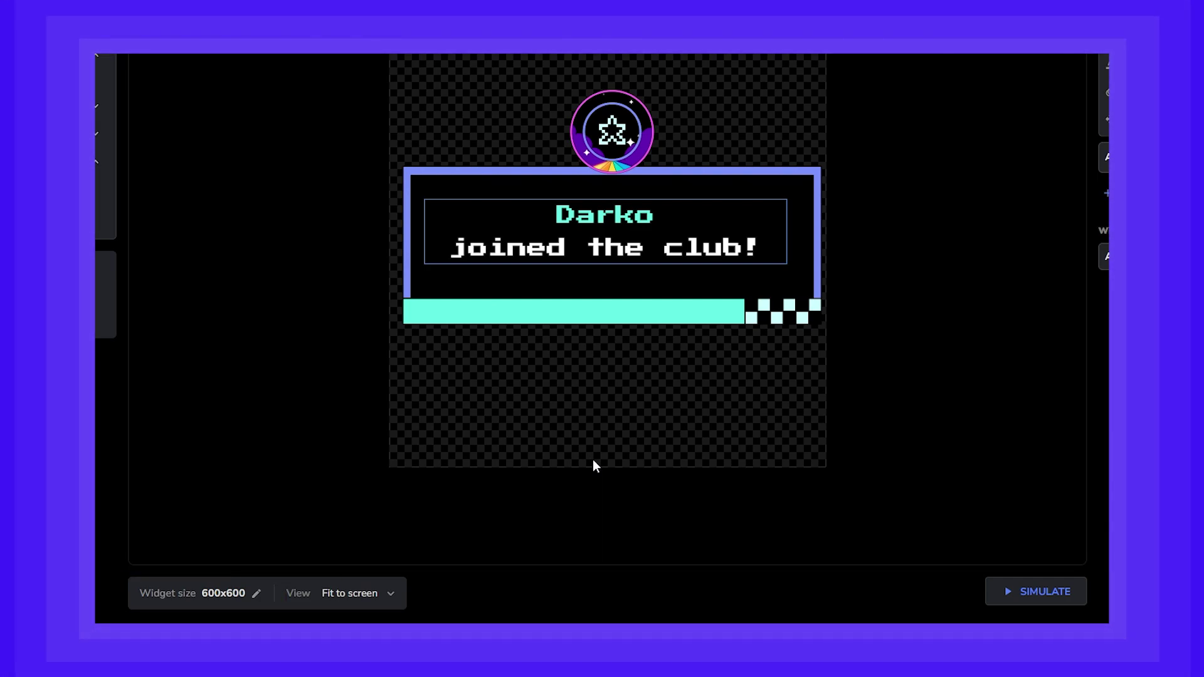
Set the widget size to width 1920 and height 1080 and save it
{"action": "left_click", "coordinate": [257, 594]}
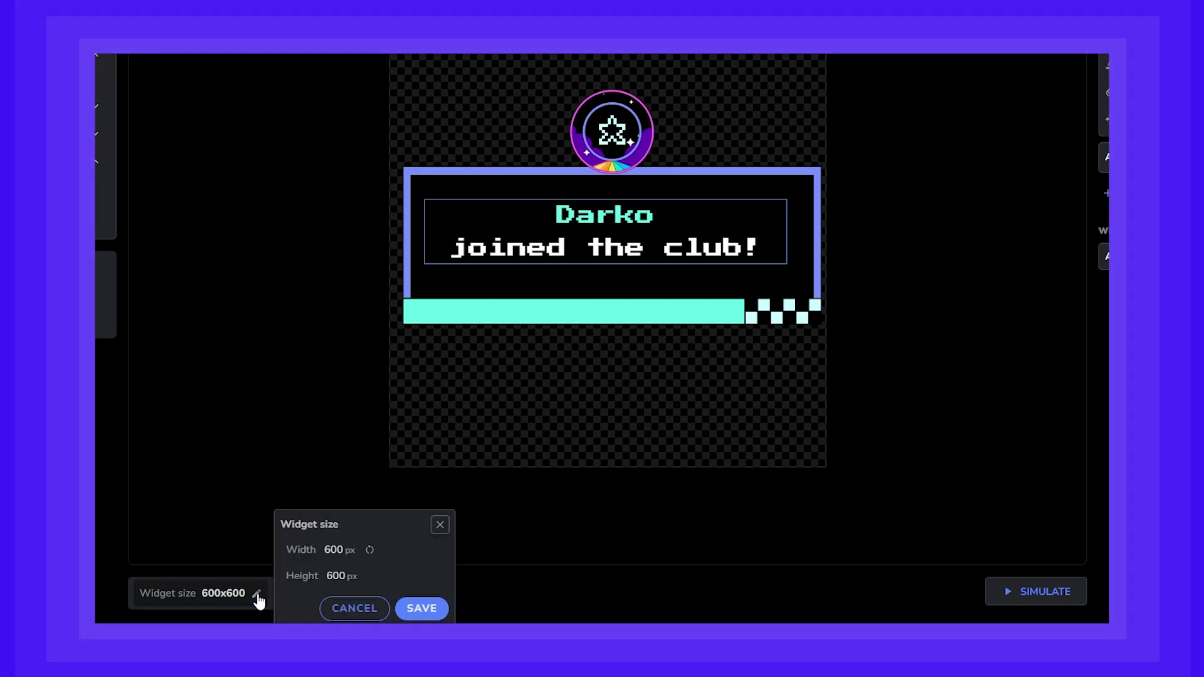
{"action": "double_click", "coordinate": [338, 552]}
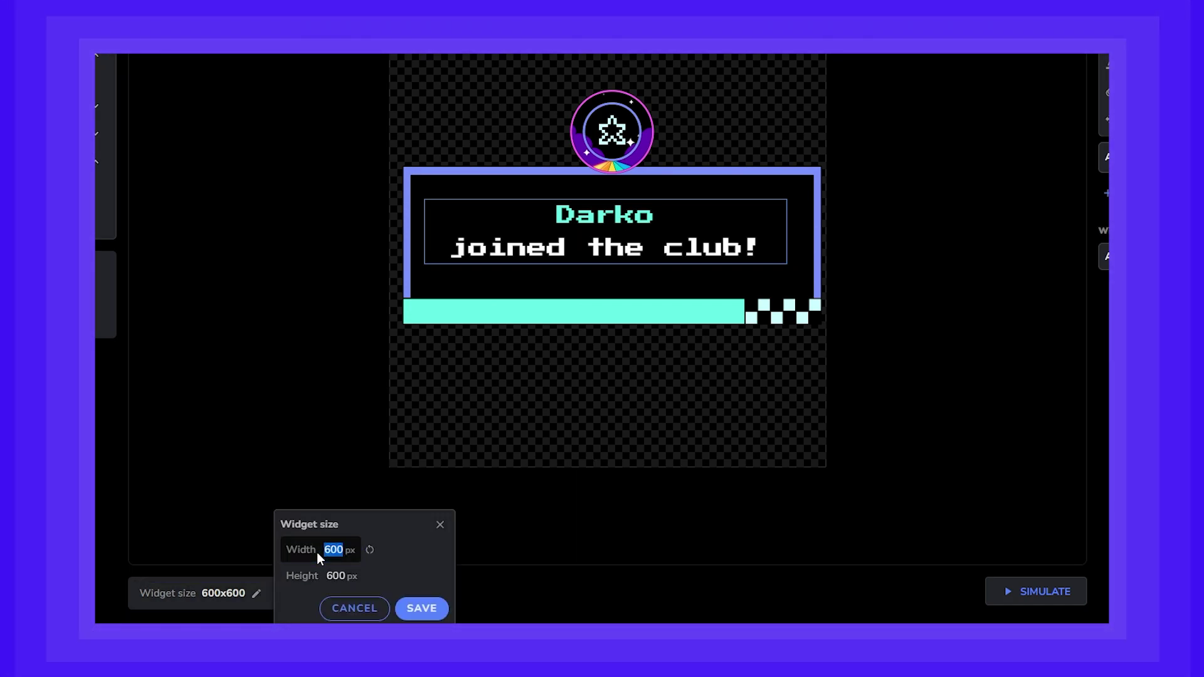
{"action": "type", "text": "1920"}
{"action": "key", "text": "Tab"}
{"action": "key", "text": "Tab"}
{"action": "type", "text": "108"}
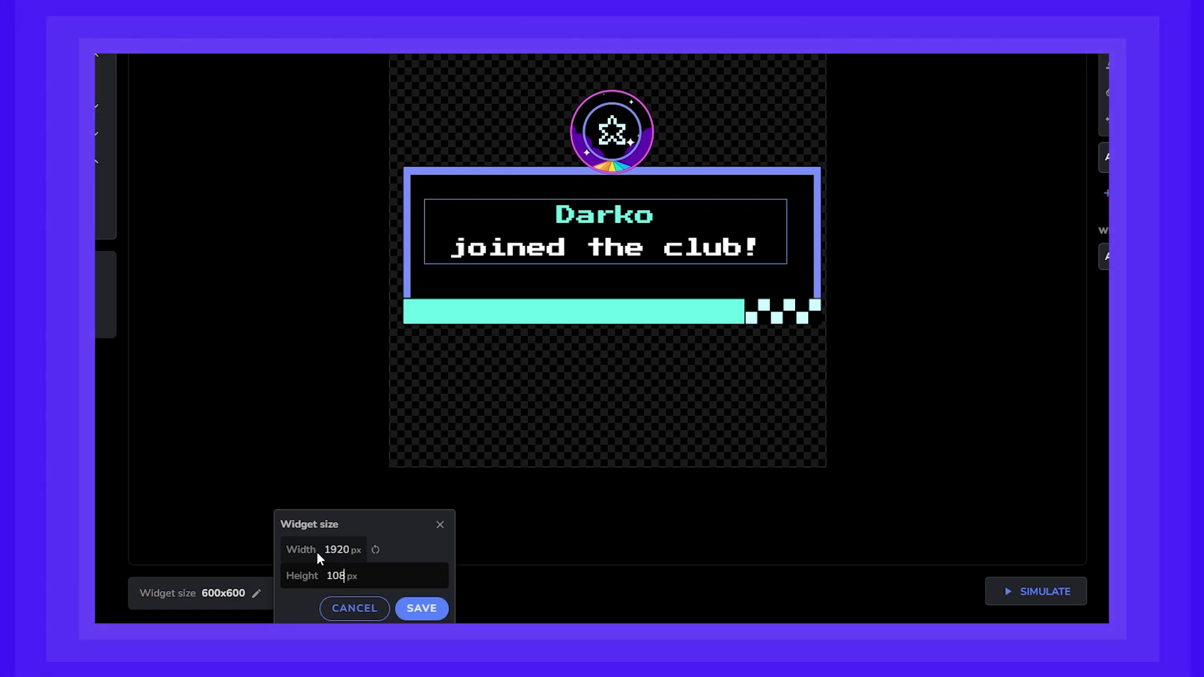
{"action": "type", "text": "0"}
{"action": "left_click", "coordinate": [422, 610]}
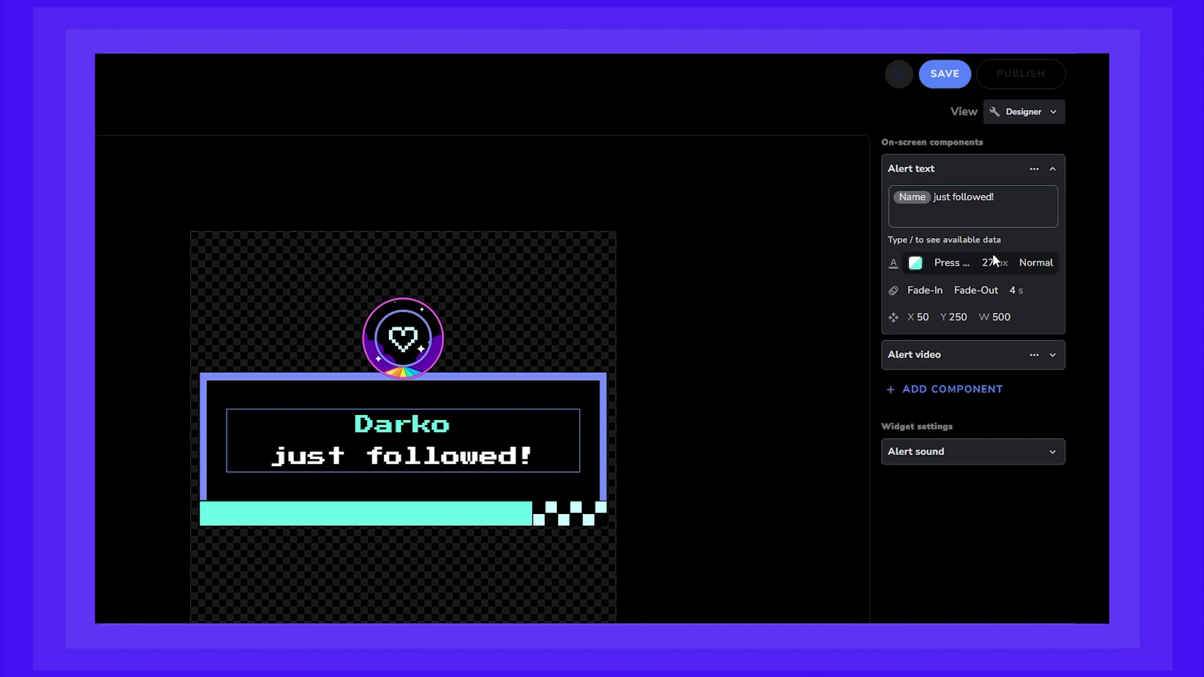
Expand the follow alert's Alert video component settings
{"action": "left_click", "coordinate": [953, 348]}
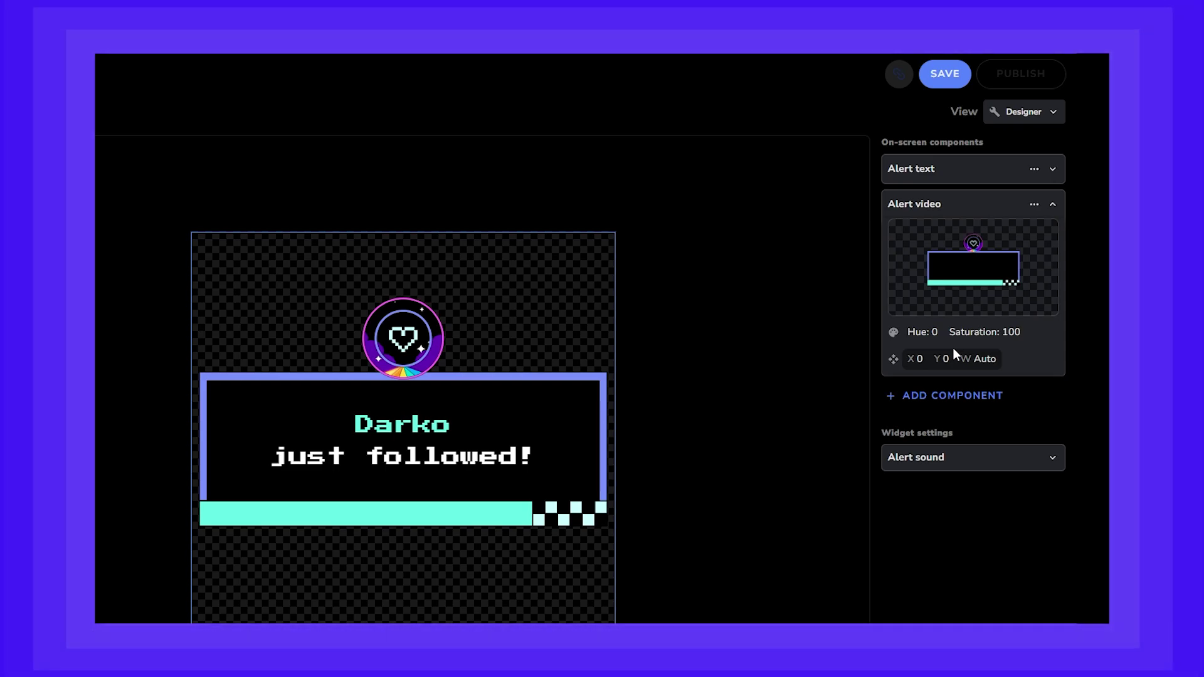
Filter the media assets by the 'anime' tag and pick the Anime - Followed - Condensed video
{"action": "mouse_move", "coordinate": [964, 247]}
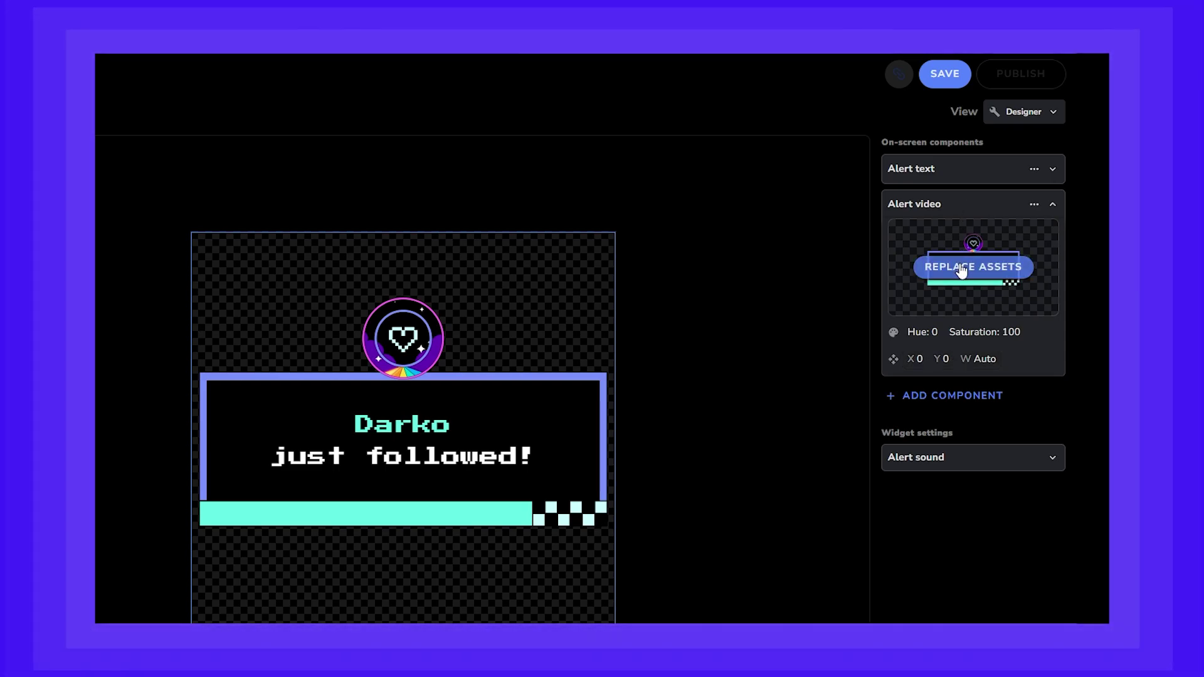
{"action": "left_click", "coordinate": [962, 270]}
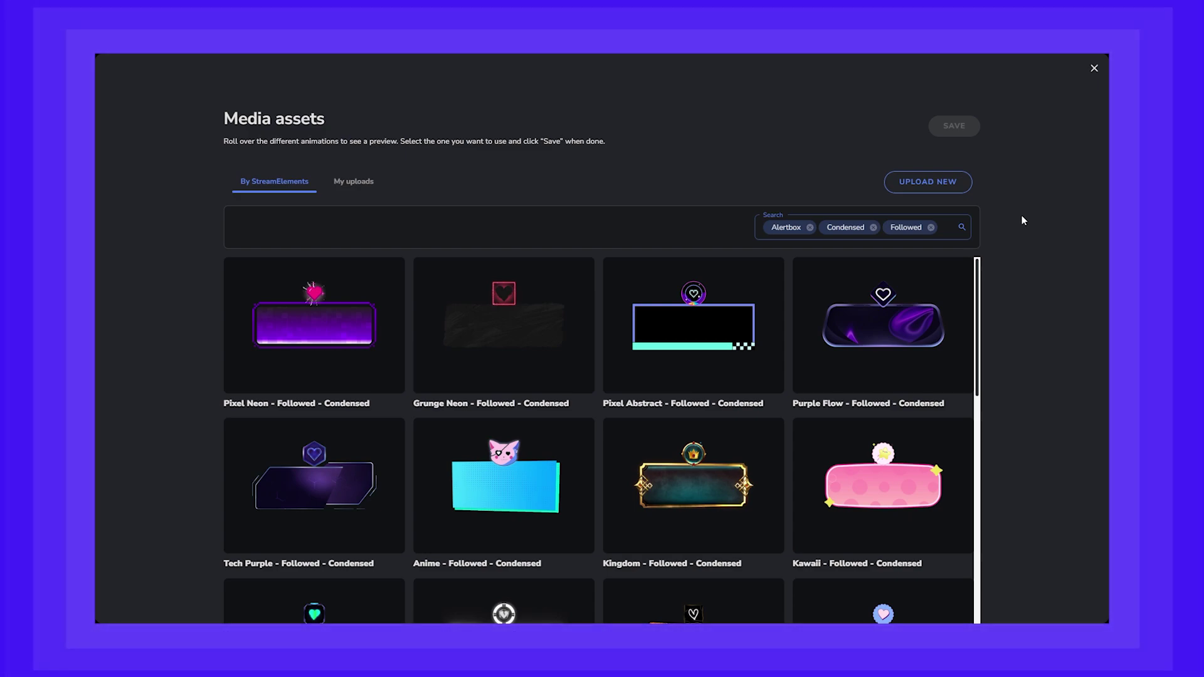
{"action": "left_click", "coordinate": [952, 229]}
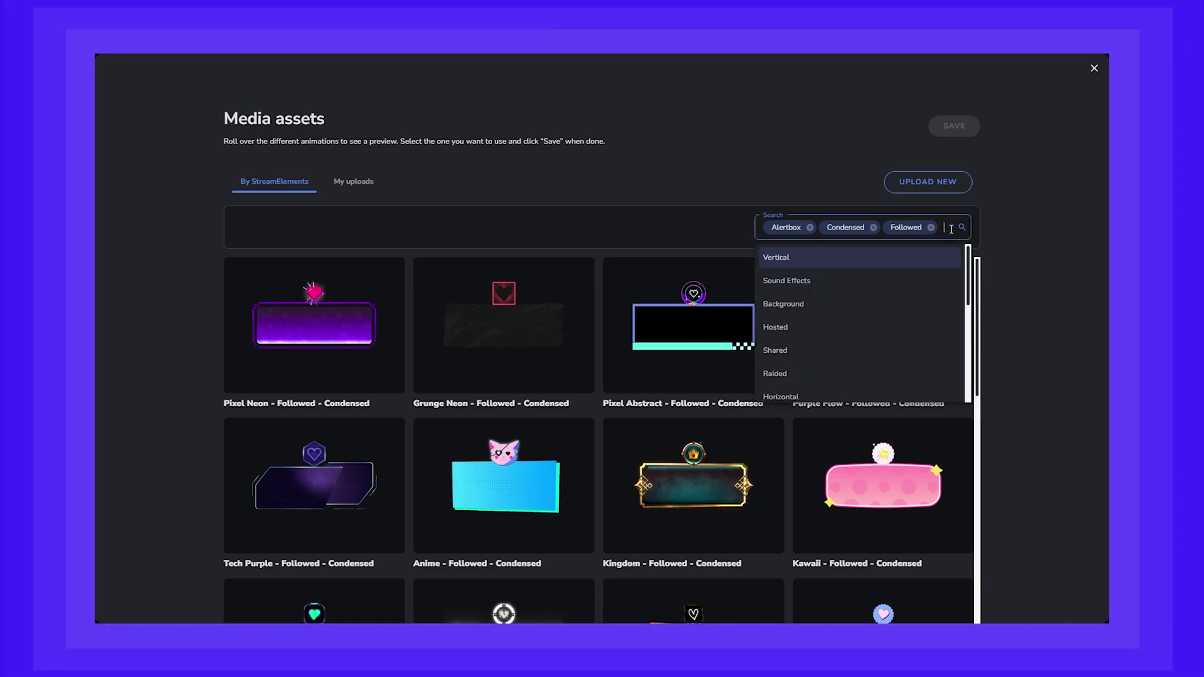
{"action": "type", "text": "anime"}
{"action": "key", "text": "Return"}
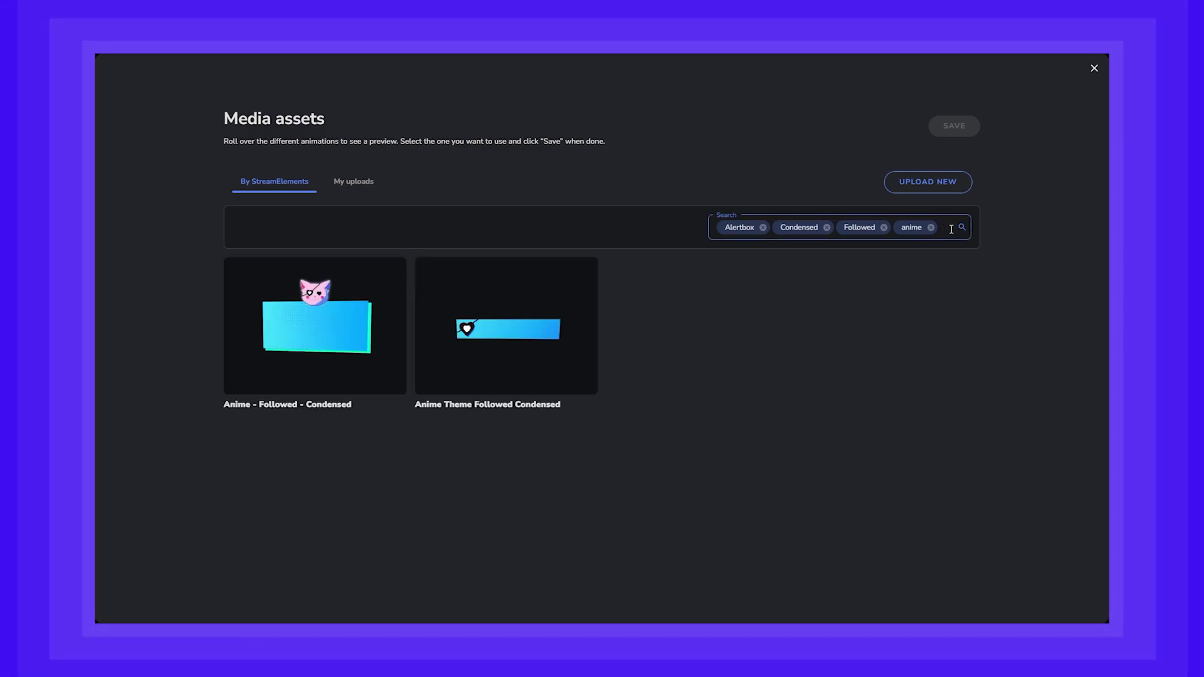
{"action": "left_click", "coordinate": [298, 333]}
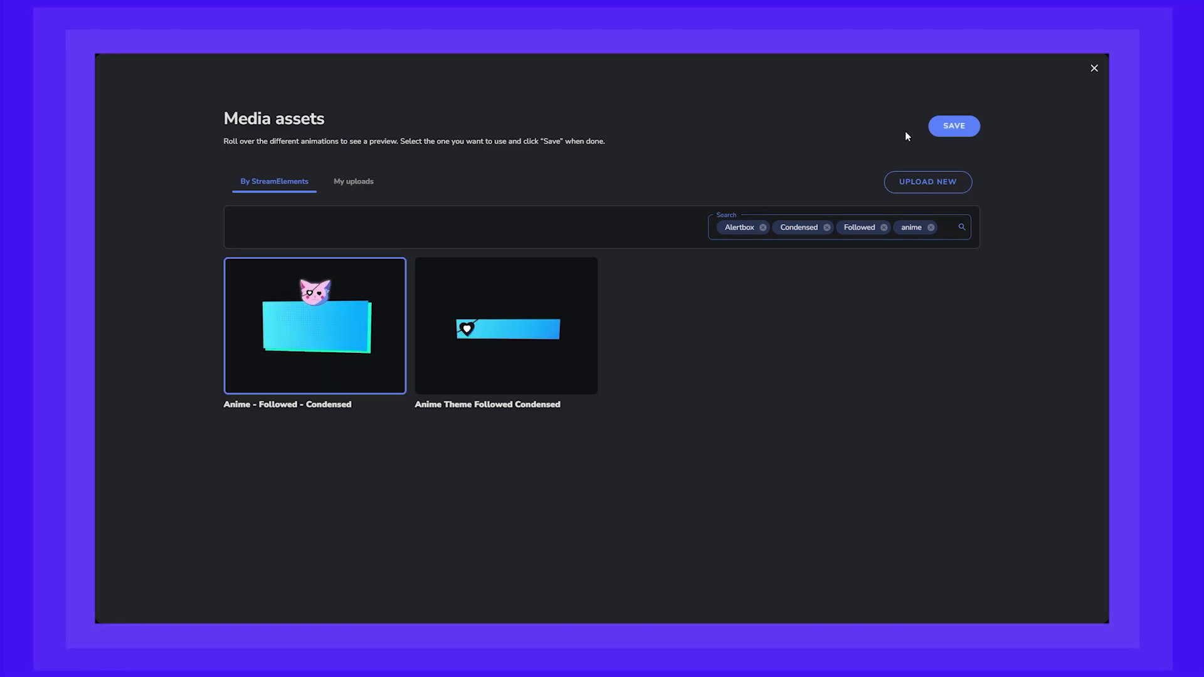
Save the anime cat video, move it to X 1, Y -4, and recolour it to hue 158, saturation 62%
{"action": "left_click", "coordinate": [954, 128]}
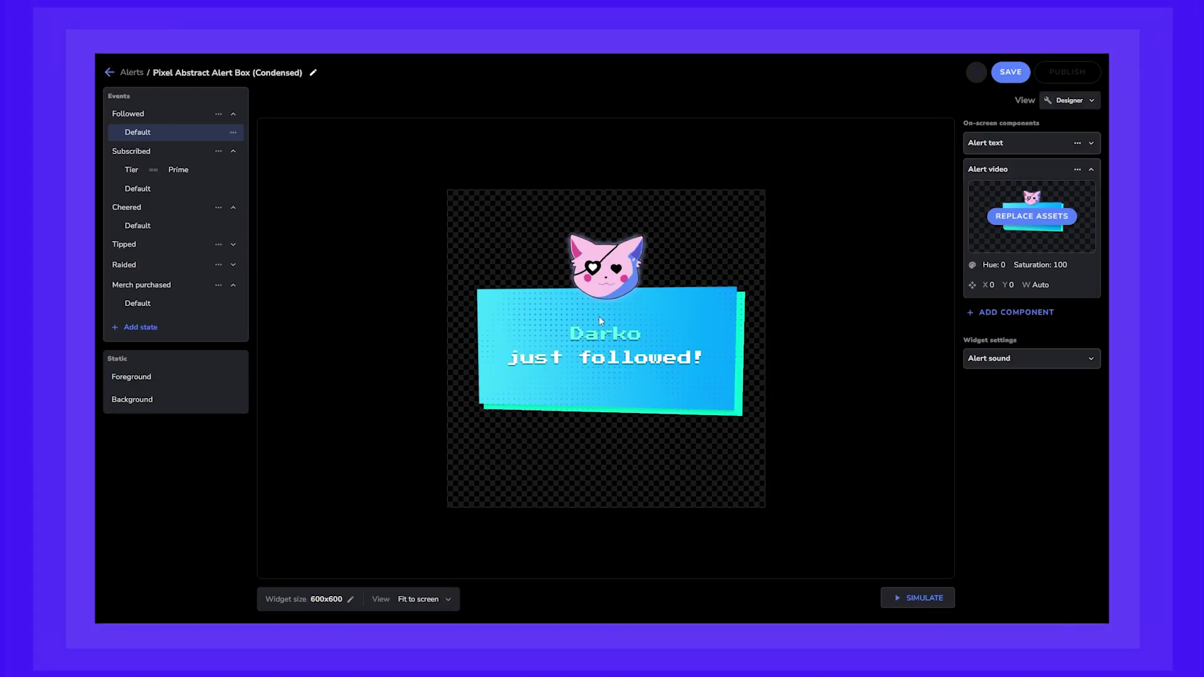
{"action": "left_click_drag", "start_coordinate": [622, 304], "coordinate": [606, 287]}
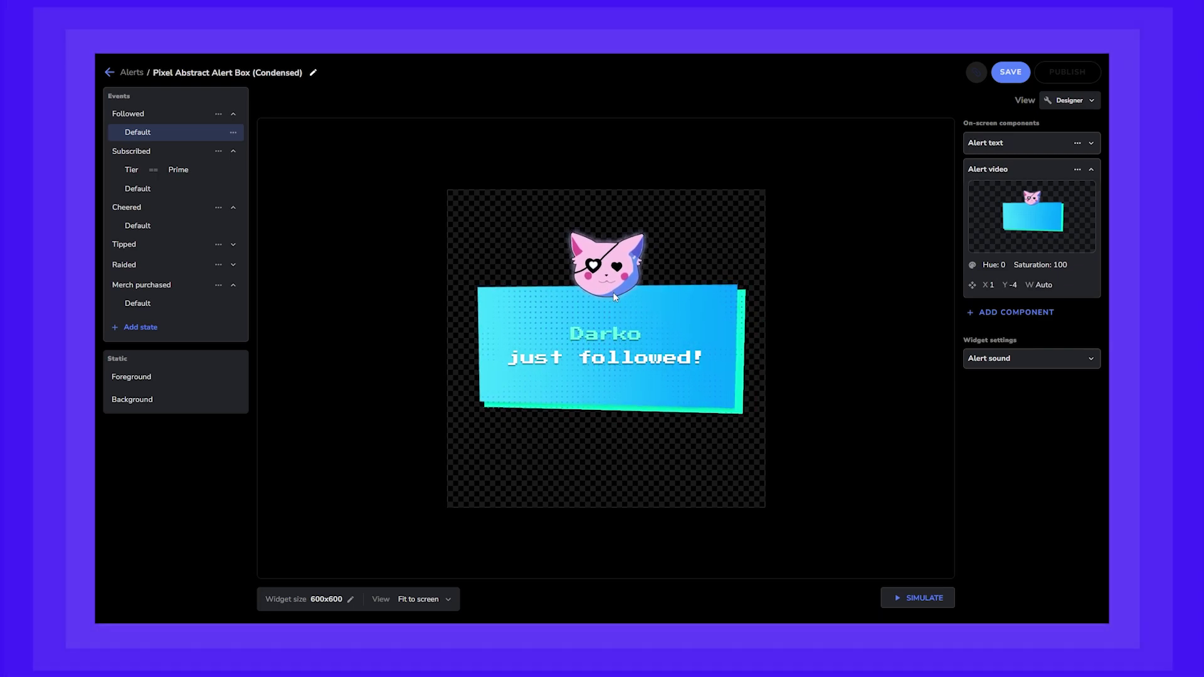
{"action": "left_click", "coordinate": [982, 265]}
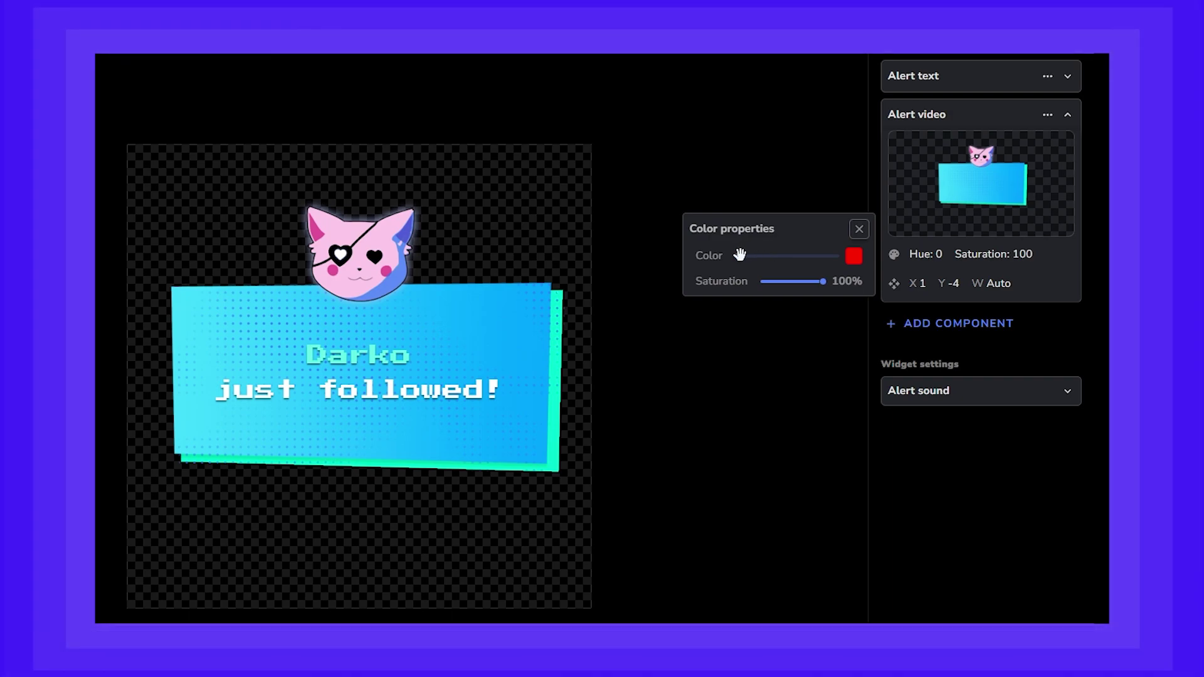
{"action": "left_click_drag", "start_coordinate": [739, 256], "coordinate": [799, 281]}
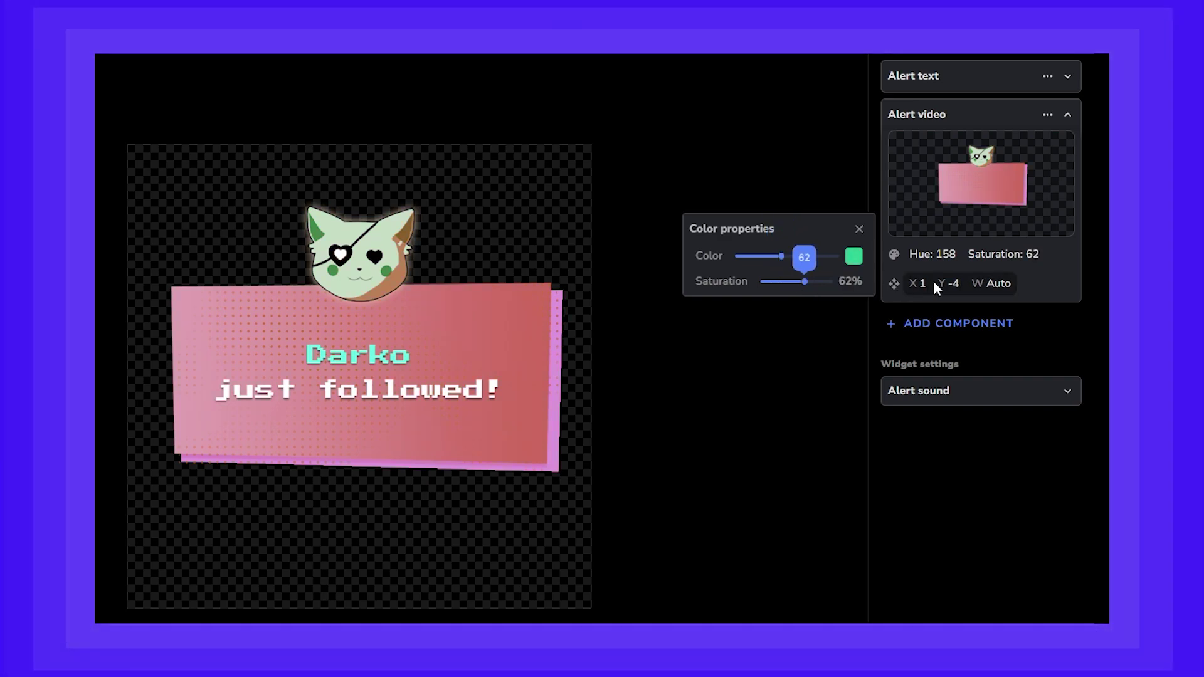
{"action": "left_click", "coordinate": [938, 263]}
{"action": "left_click", "coordinate": [979, 283]}
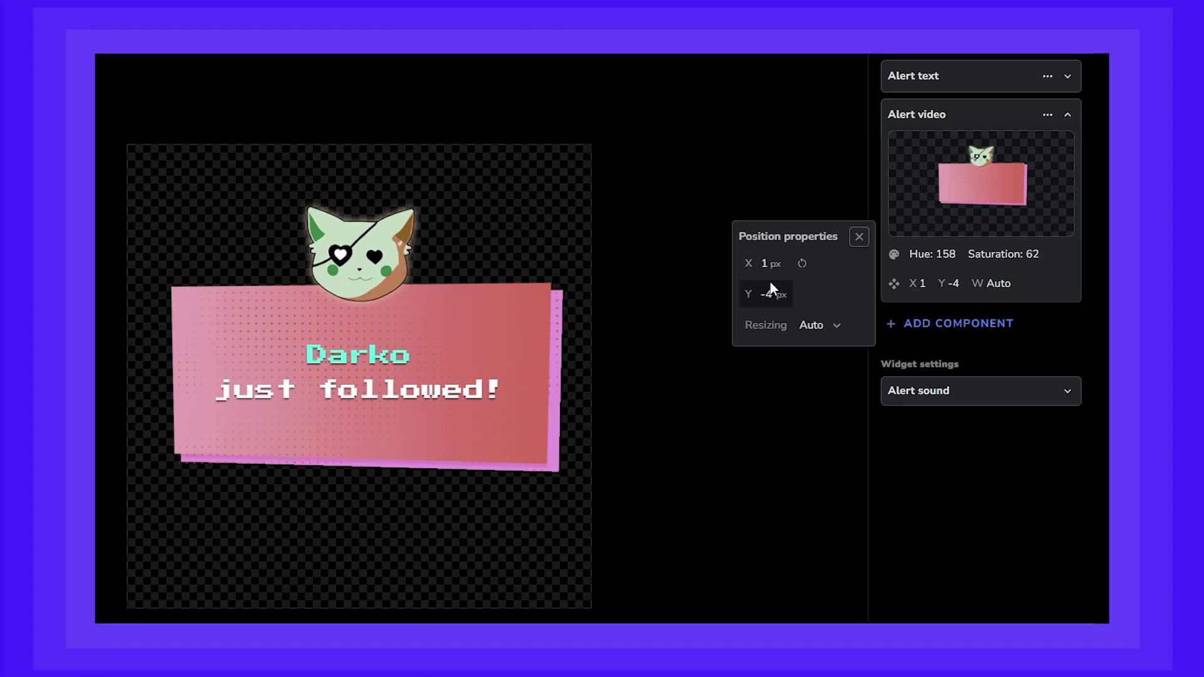
Set the alert text font to Roboto Condensed at size 45
{"action": "left_click", "coordinate": [859, 236]}
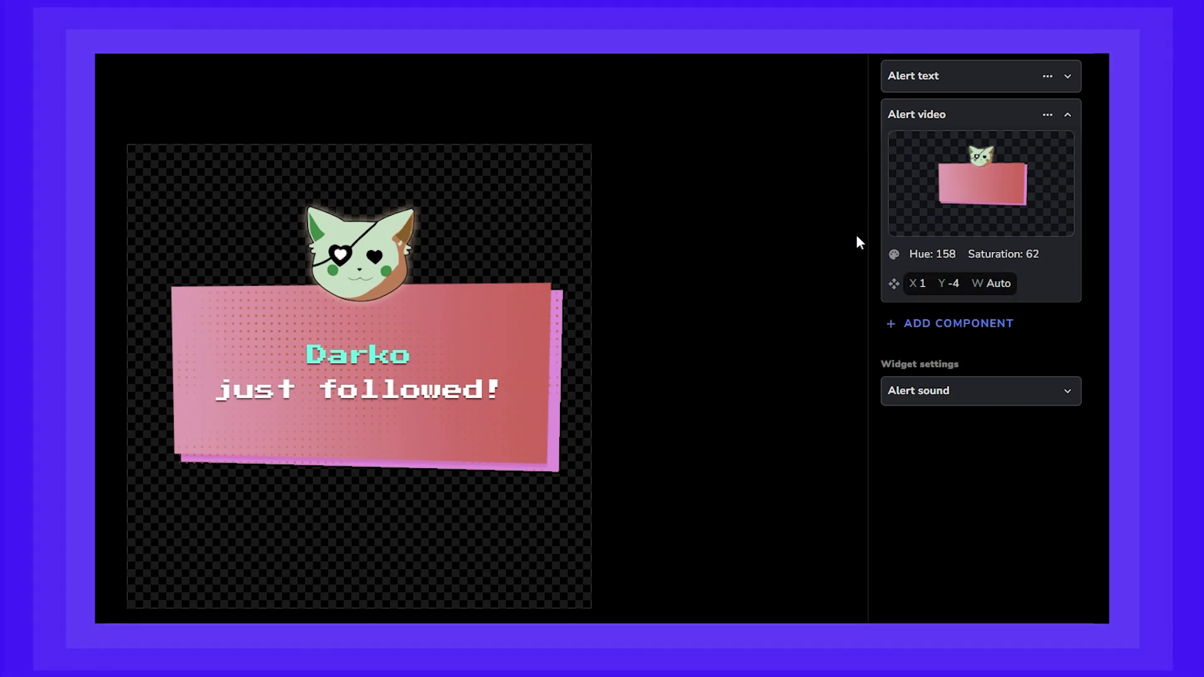
{"action": "left_click", "coordinate": [968, 85]}
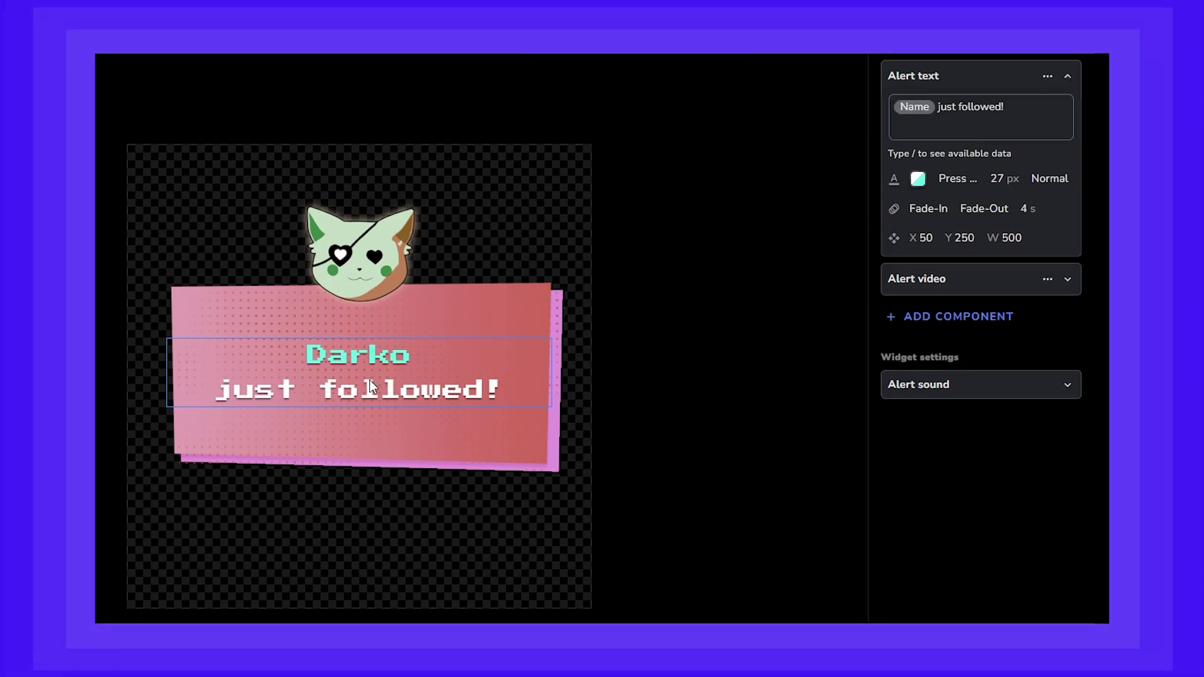
{"action": "left_click_drag", "start_coordinate": [363, 386], "coordinate": [367, 361]}
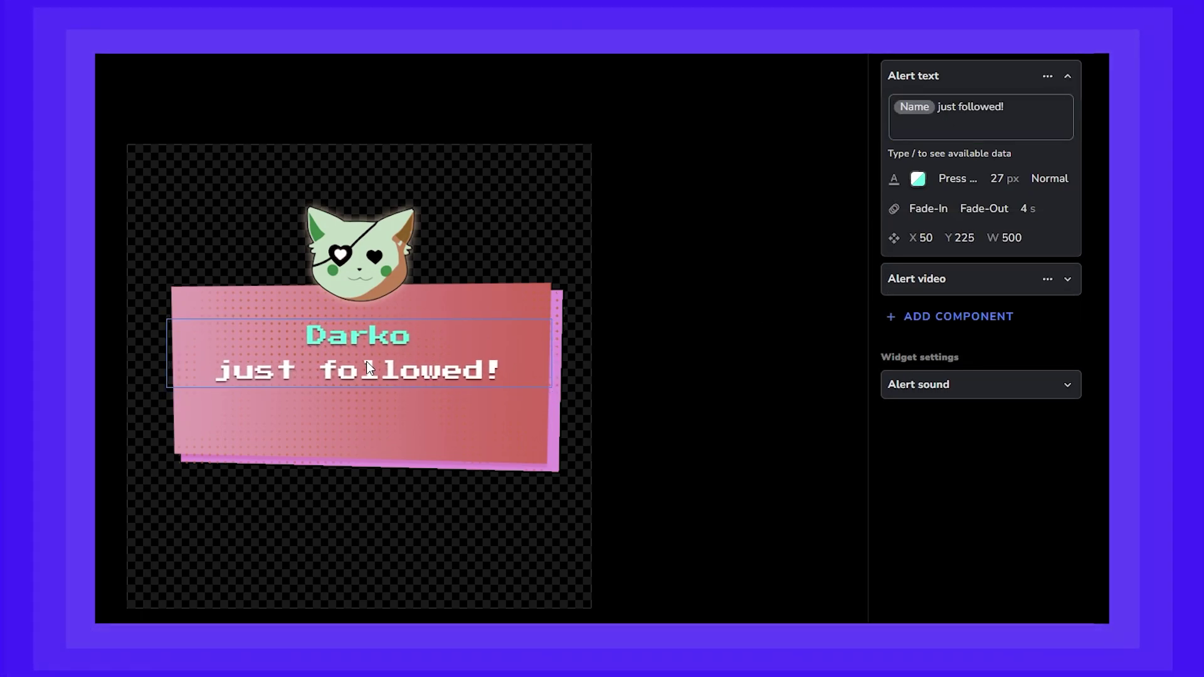
{"action": "scroll", "coordinate": [436, 457], "scroll_direction": "up", "scroll_amount": 1}
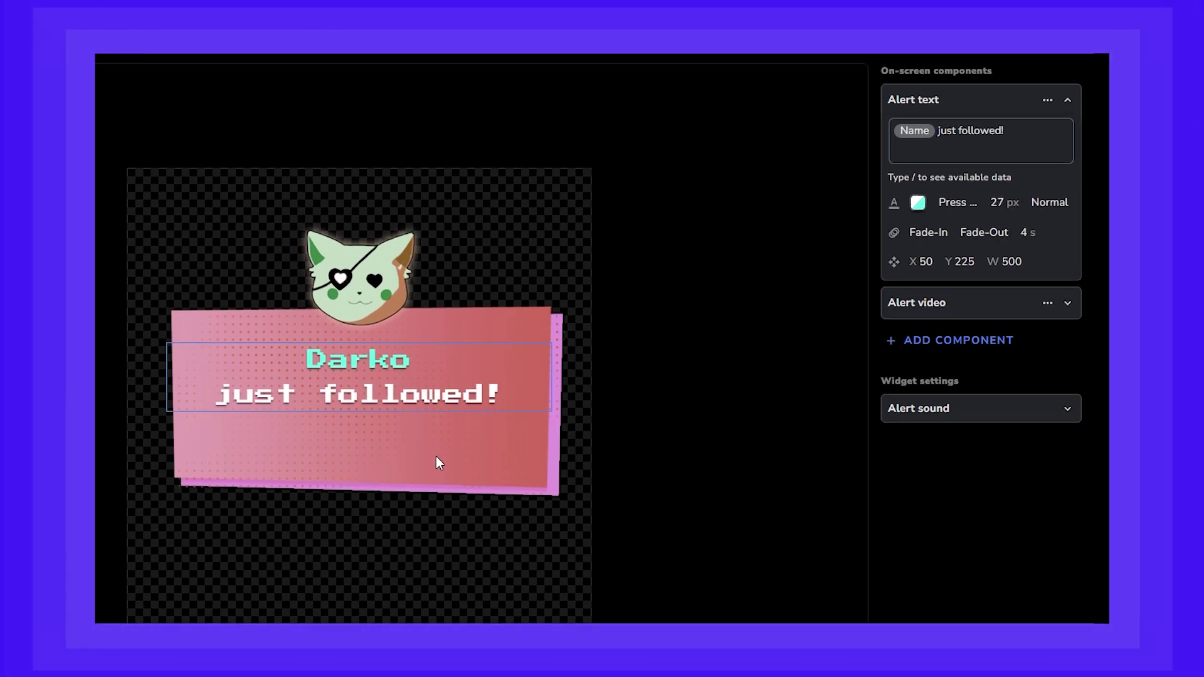
{"action": "left_click", "coordinate": [960, 202]}
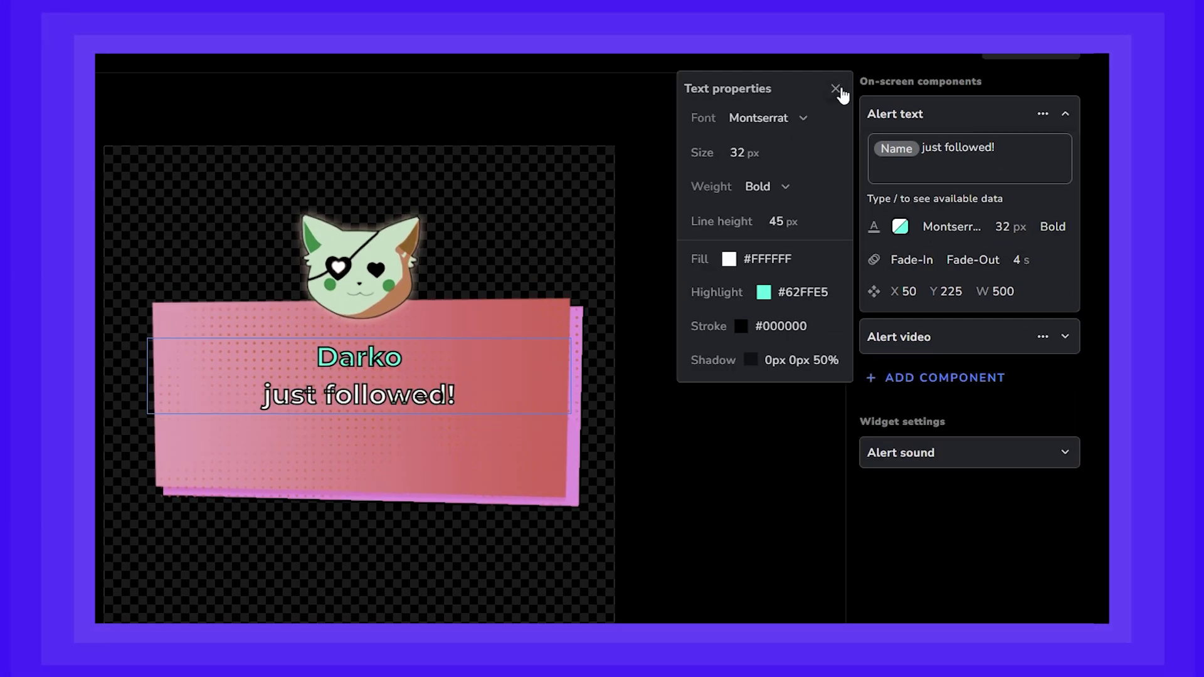
{"action": "left_click", "coordinate": [797, 118]}
{"action": "left_click", "coordinate": [778, 246]}
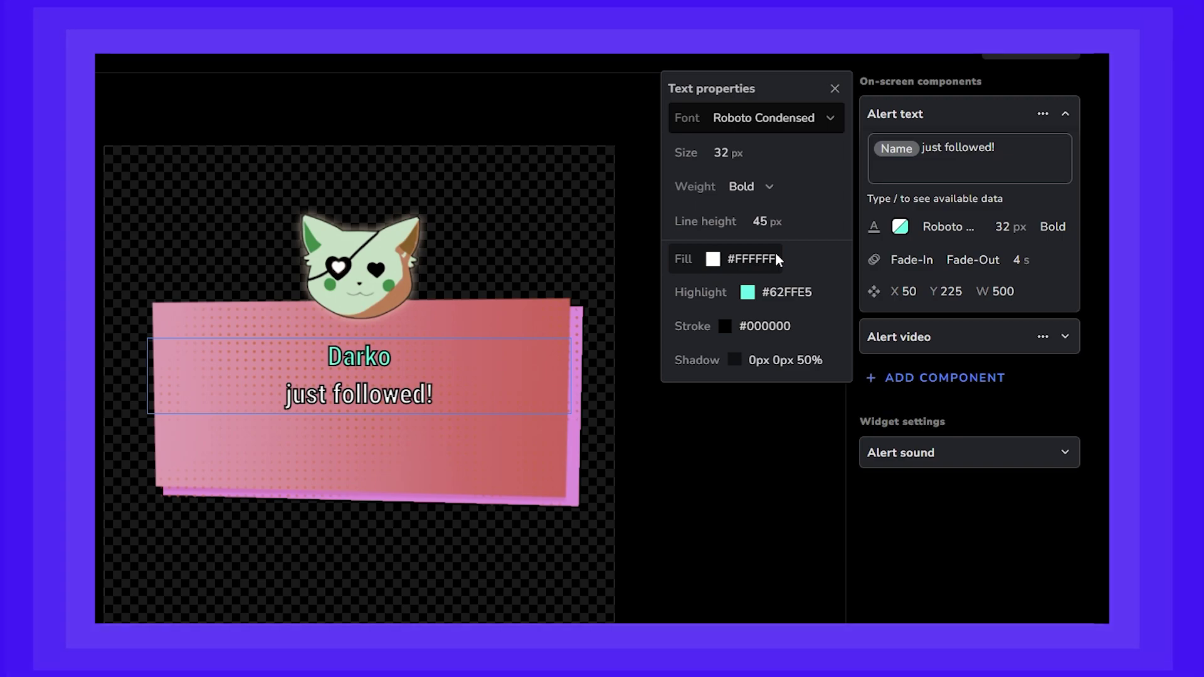
{"action": "double_click", "coordinate": [722, 153]}
{"action": "type", "text": "45"}
Animate the alert text with Slide-in and Slide-out over a 3-second duration
{"action": "left_click", "coordinate": [972, 260]}
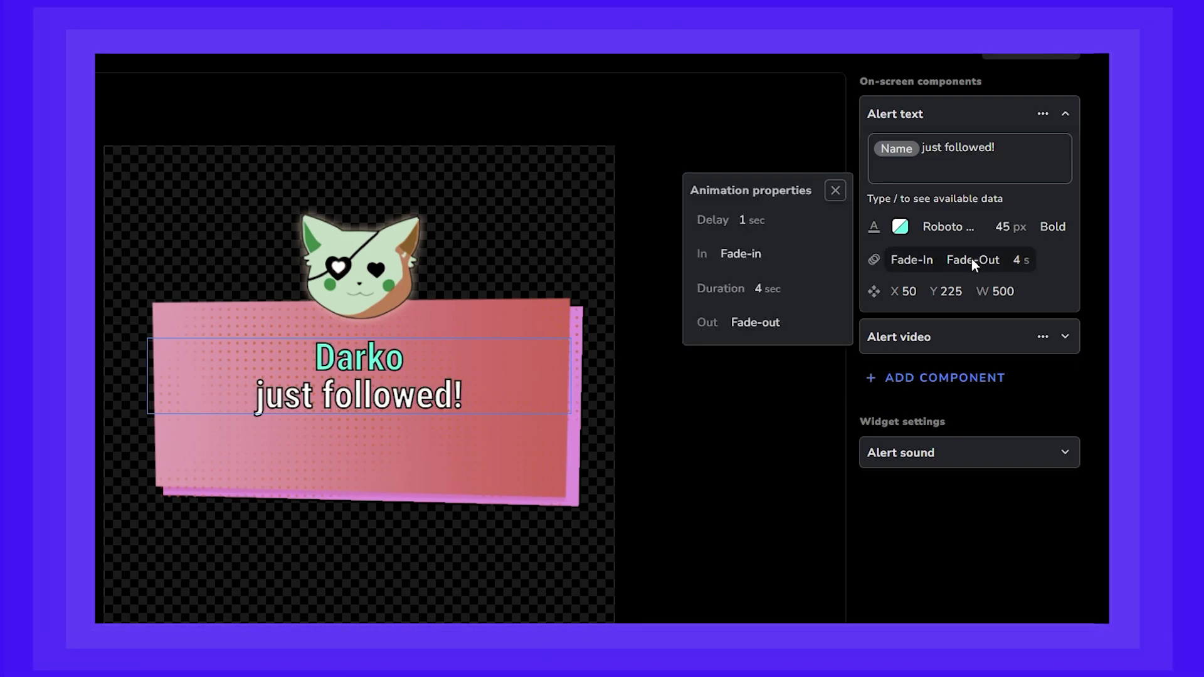
{"action": "left_click", "coordinate": [762, 254]}
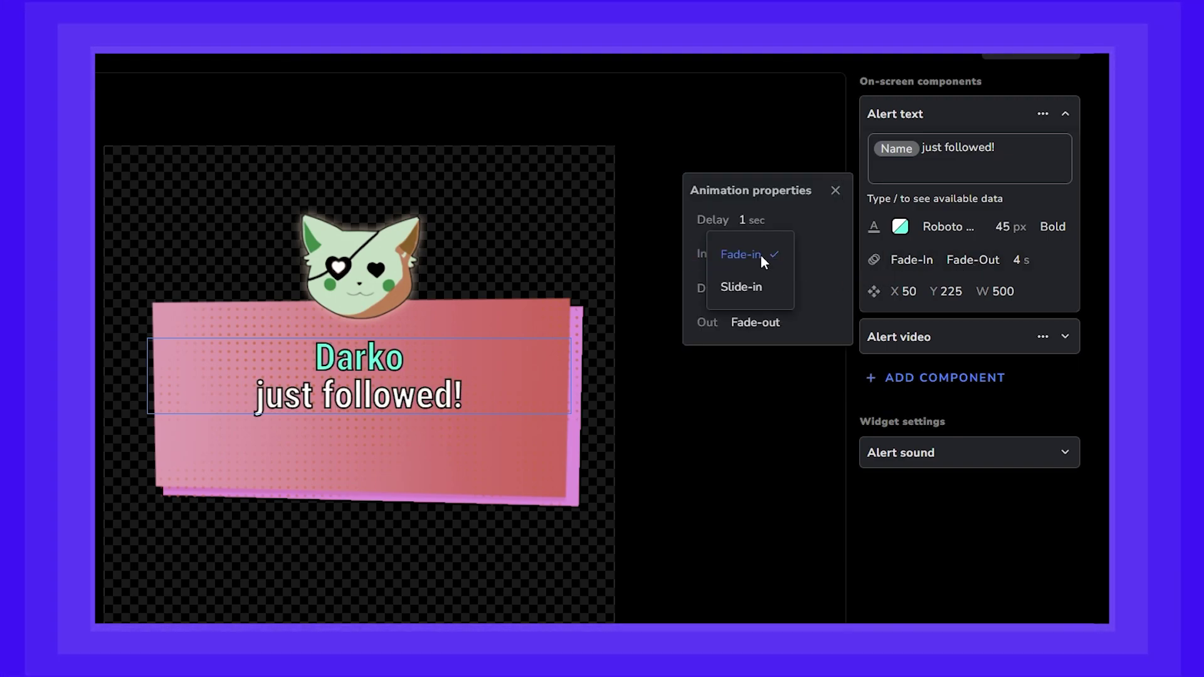
{"action": "left_click", "coordinate": [758, 287]}
{"action": "left_click", "coordinate": [764, 323]}
{"action": "left_click", "coordinate": [770, 352]}
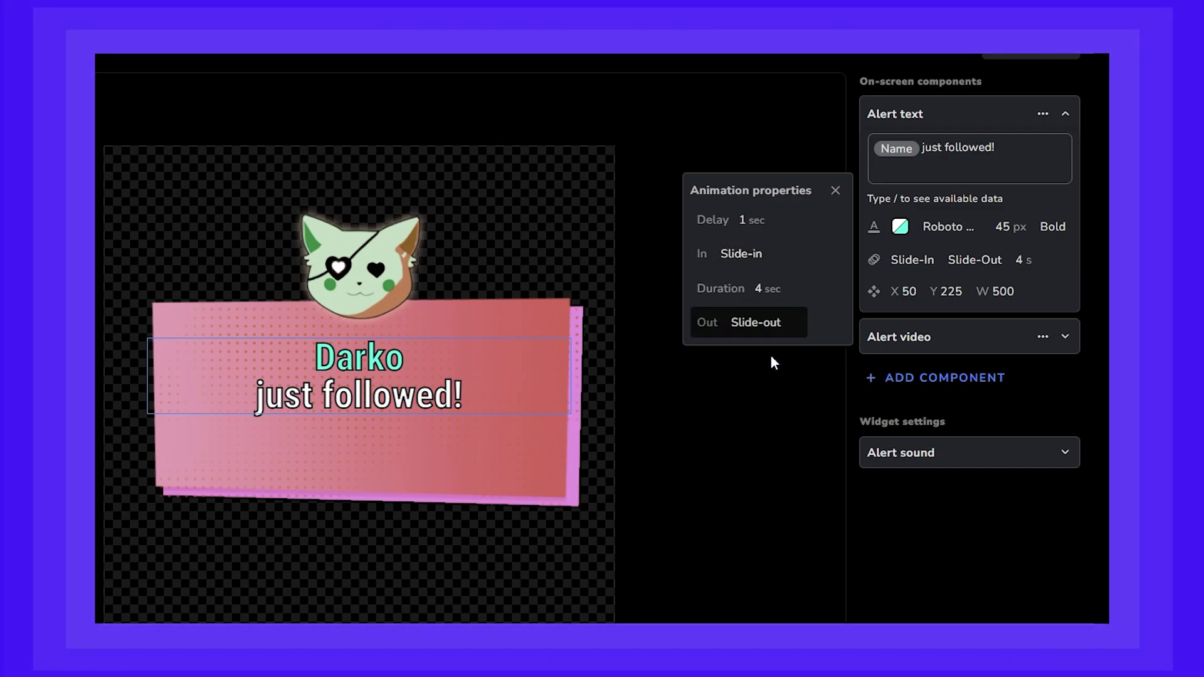
{"action": "double_click", "coordinate": [761, 289]}
{"action": "type", "text": "3"}
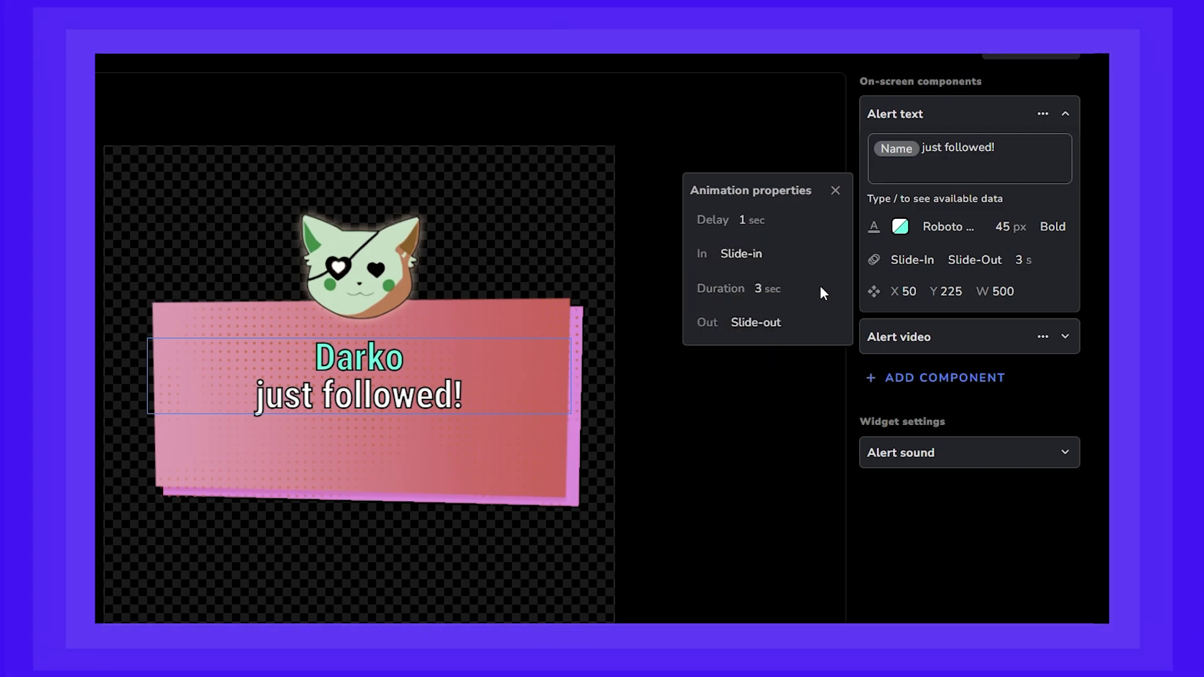
Place the alert text at Y 250, centred, with Auto resizing
{"action": "left_click", "coordinate": [925, 291]}
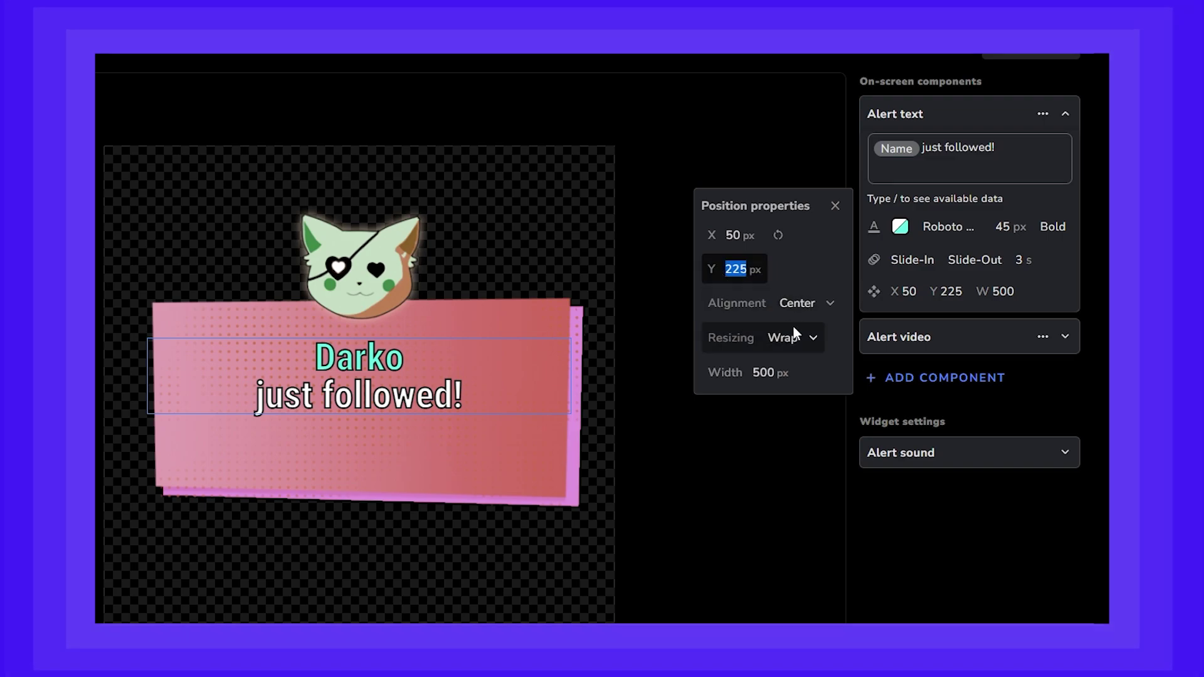
{"action": "type", "text": "250"}
{"action": "left_click", "coordinate": [801, 303]}
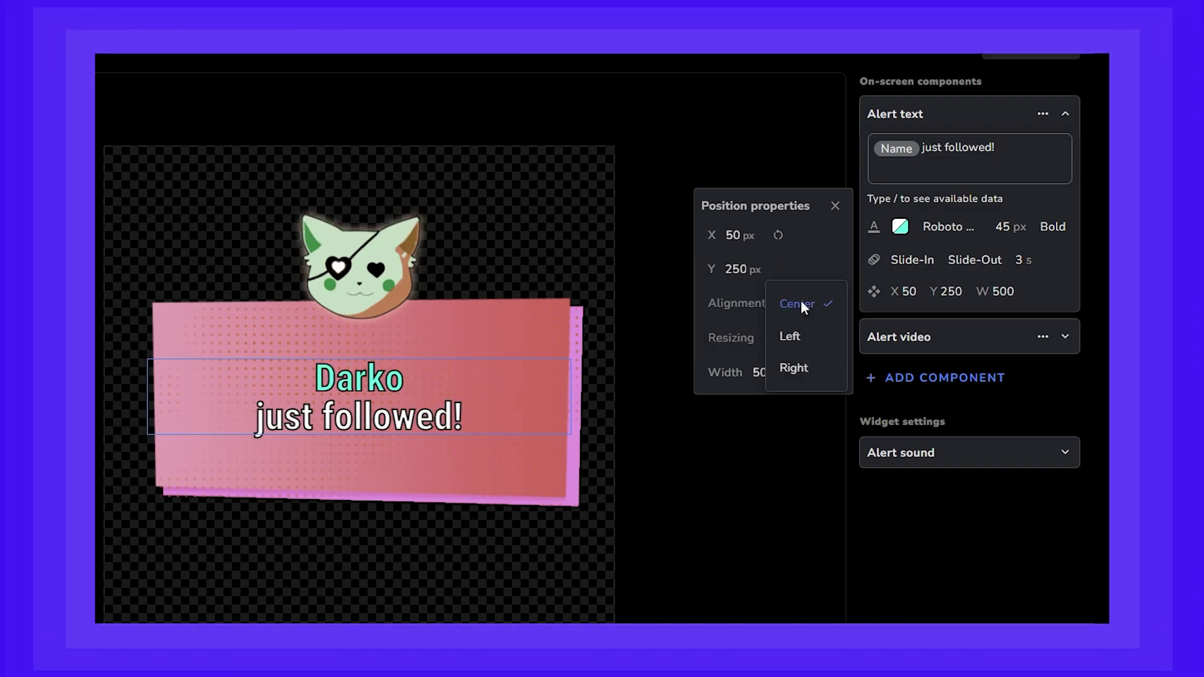
{"action": "left_click", "coordinate": [797, 337]}
{"action": "left_click", "coordinate": [796, 311]}
{"action": "left_click", "coordinate": [799, 280]}
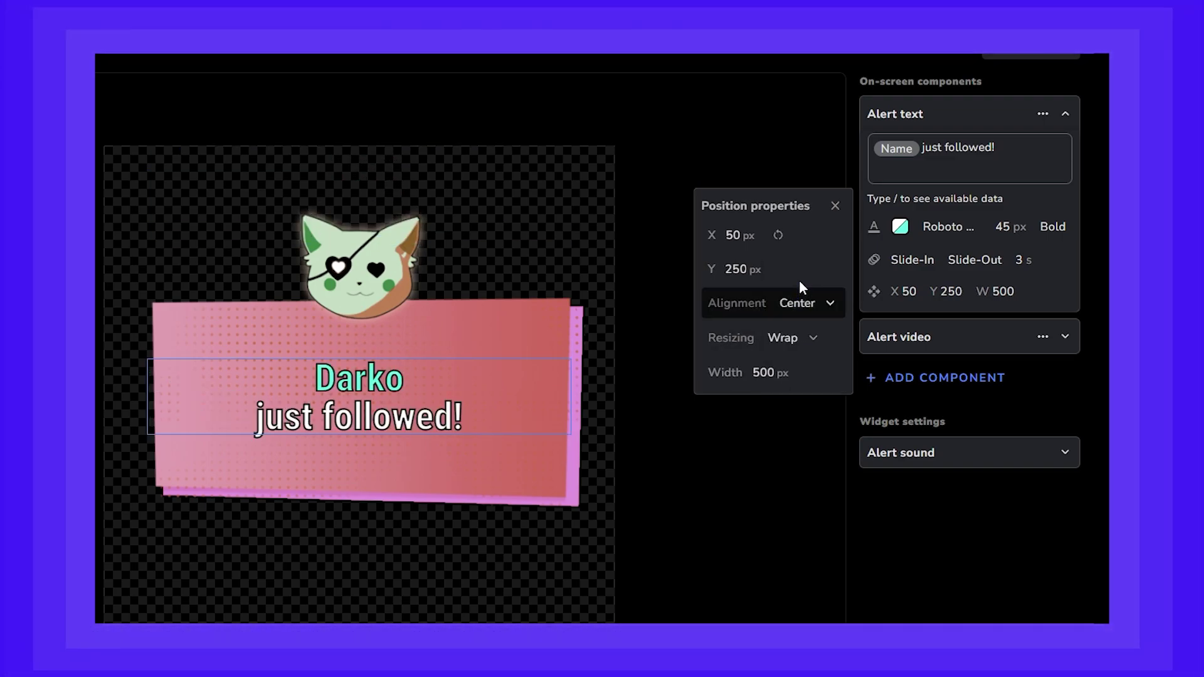
{"action": "left_click", "coordinate": [813, 340]}
{"action": "left_click", "coordinate": [792, 305]}
{"action": "left_click", "coordinate": [809, 320]}
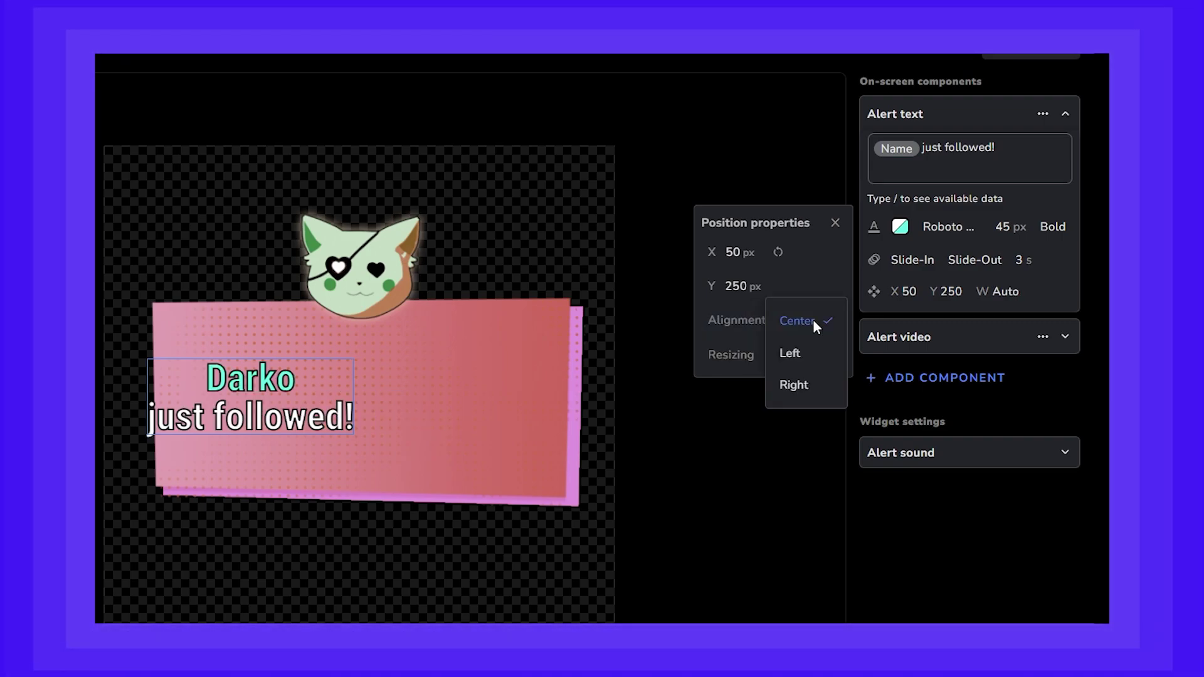
{"action": "left_click", "coordinate": [814, 319]}
{"action": "left_click", "coordinate": [807, 352]}
{"action": "left_click", "coordinate": [840, 380]}
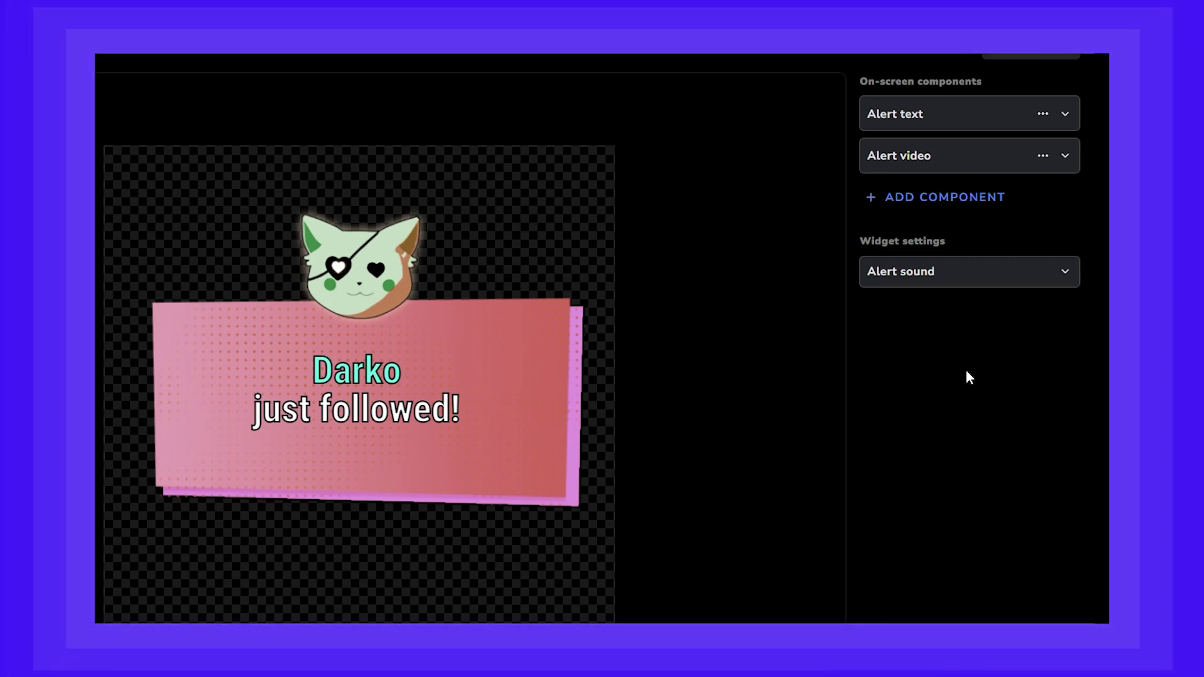
Choose Drum Loop from the sound library as the follow alert's sound
{"action": "left_click", "coordinate": [966, 276]}
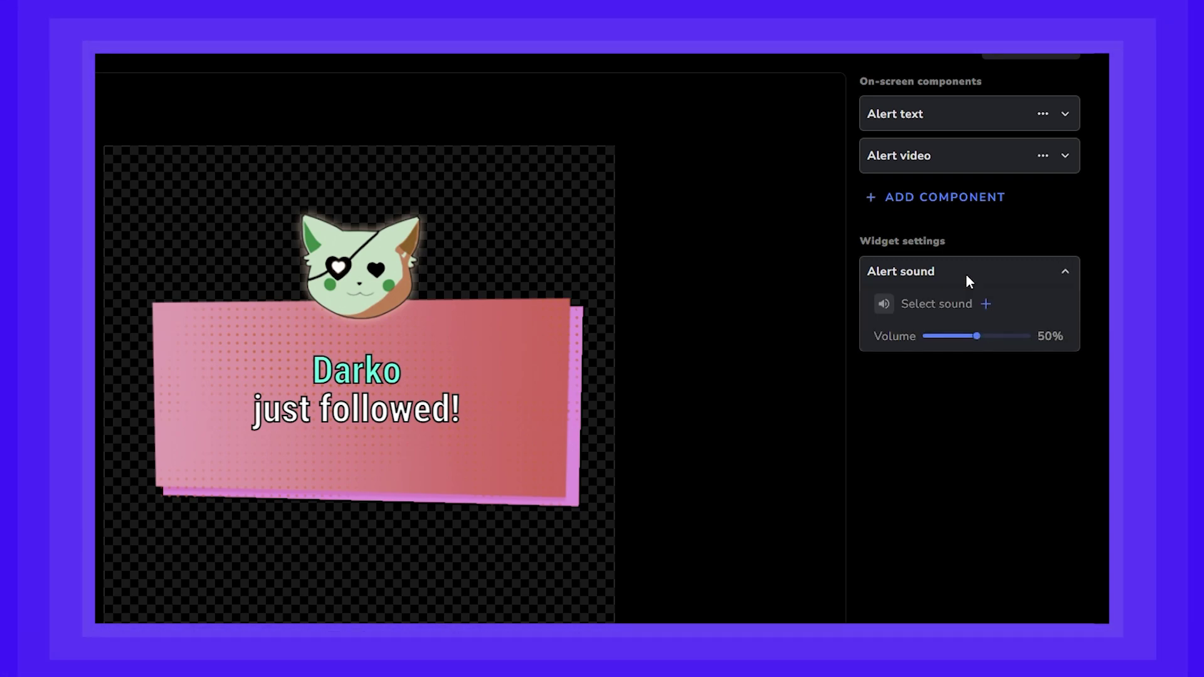
{"action": "left_click", "coordinate": [954, 308]}
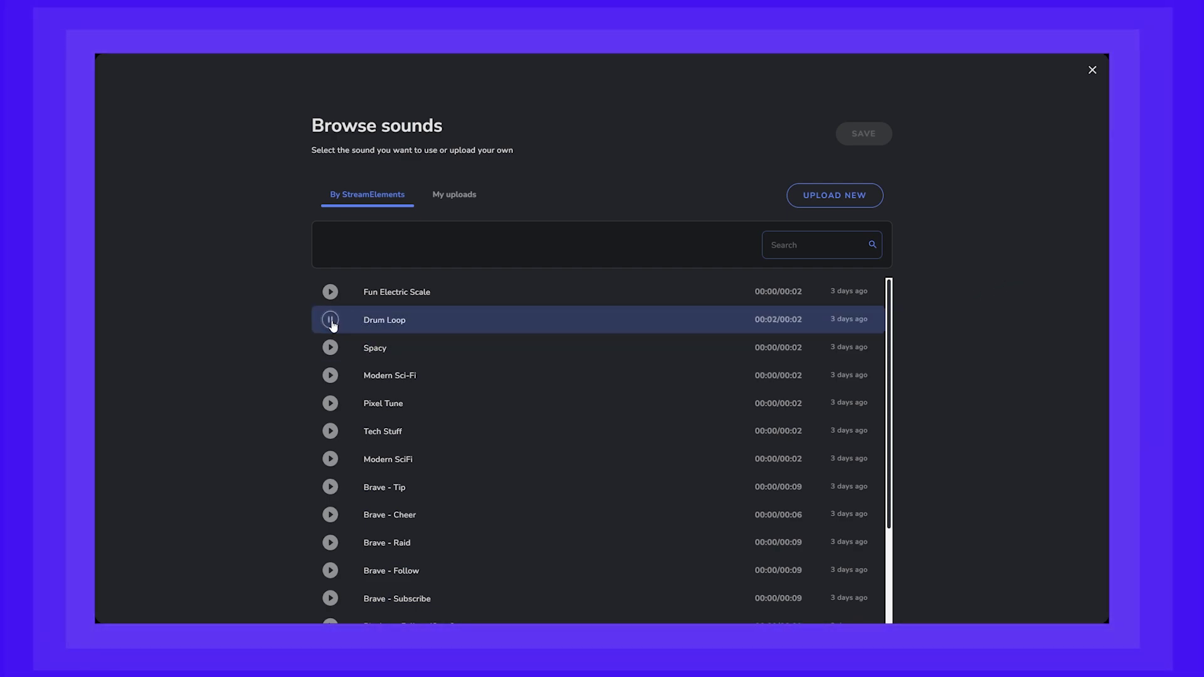
{"action": "left_click", "coordinate": [429, 322]}
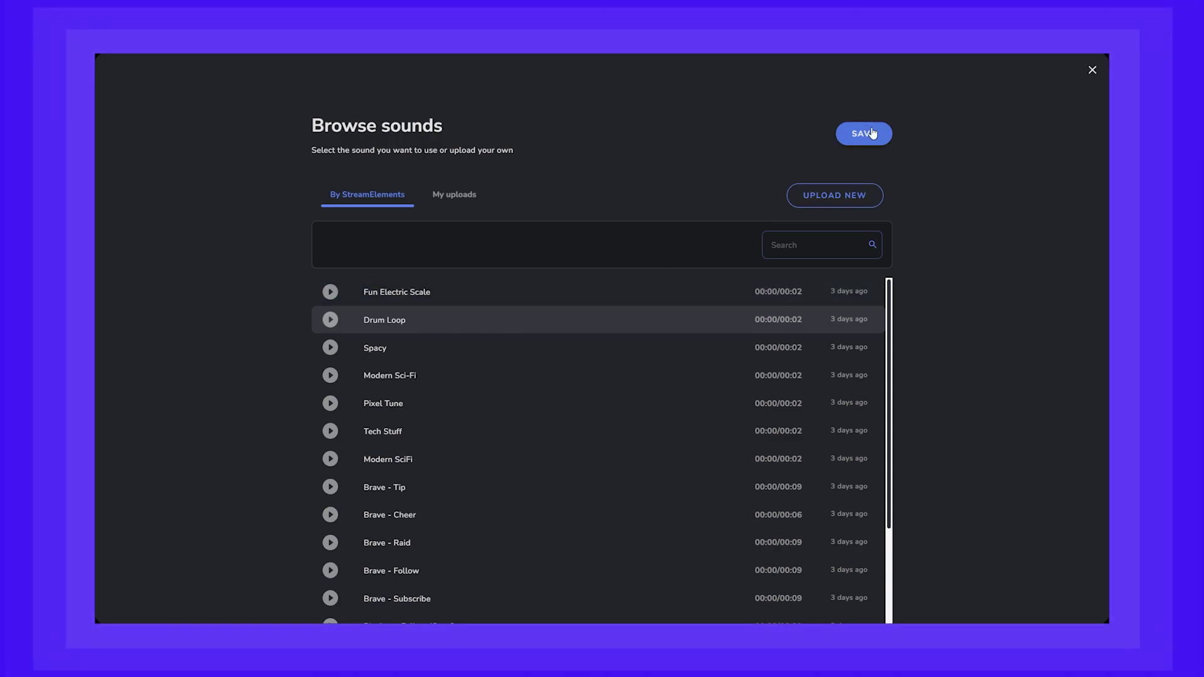
{"action": "left_click", "coordinate": [871, 133]}
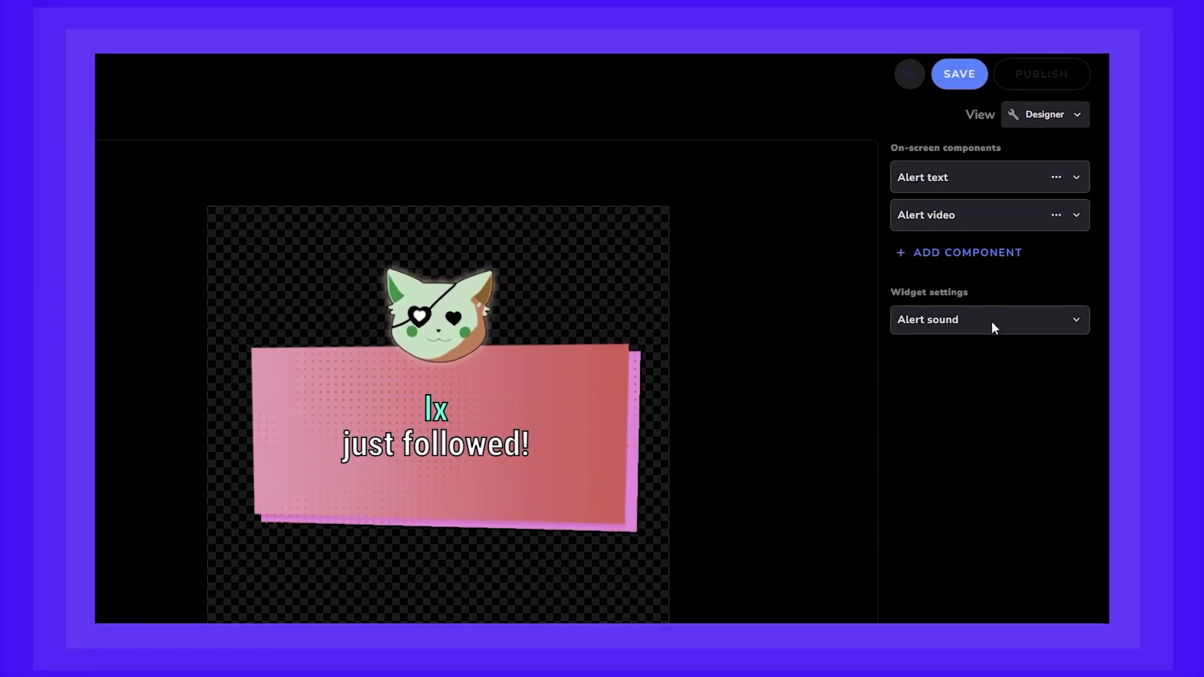
Add a text-to-speech component saying Latest Follower plus 'thanks for following, you are a legend!'
{"action": "left_click", "coordinate": [991, 256]}
{"action": "left_click", "coordinate": [963, 393]}
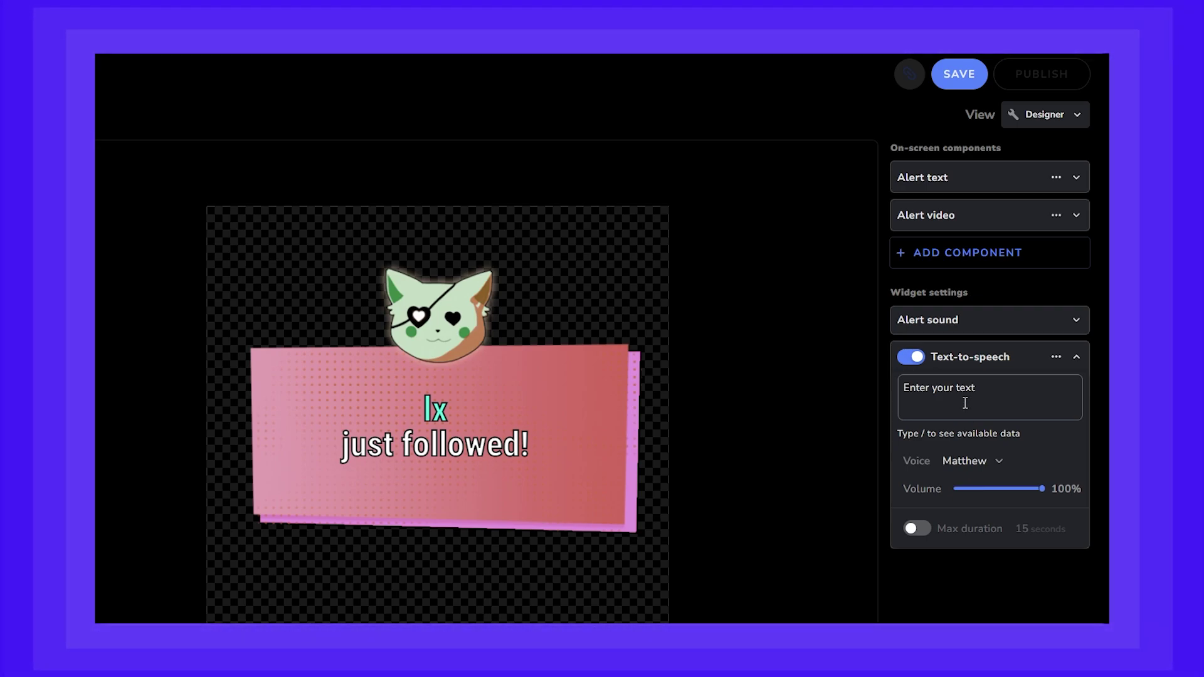
{"action": "left_click", "coordinate": [965, 403]}
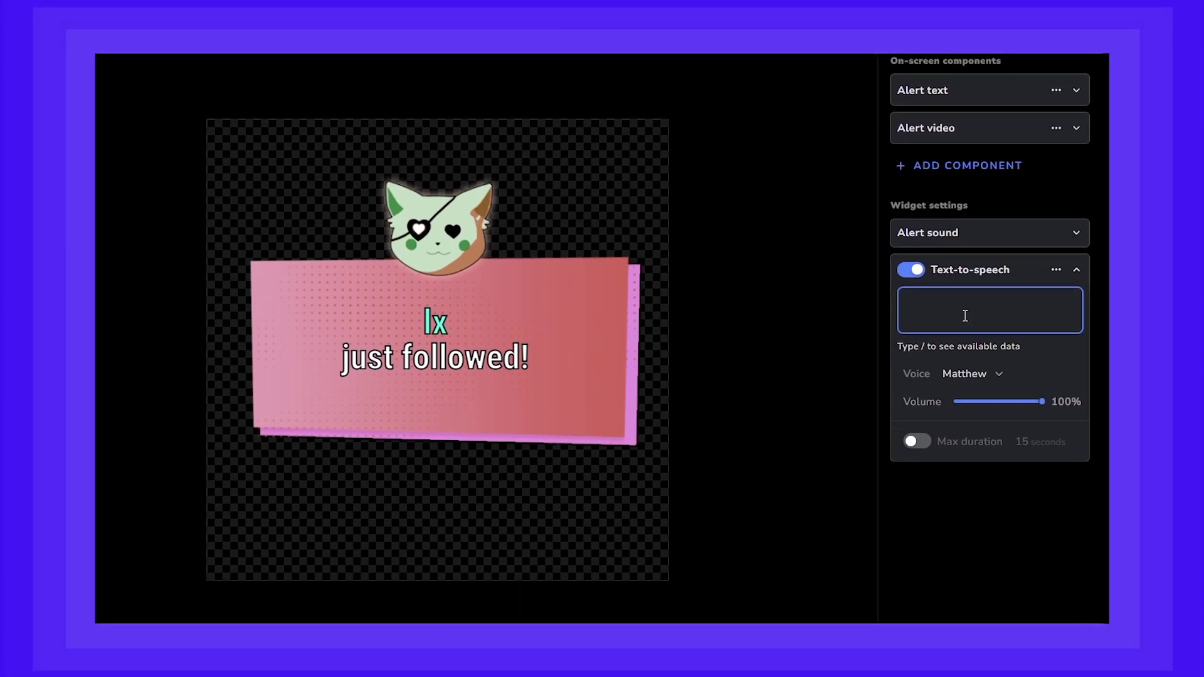
{"action": "type", "text": "/"}
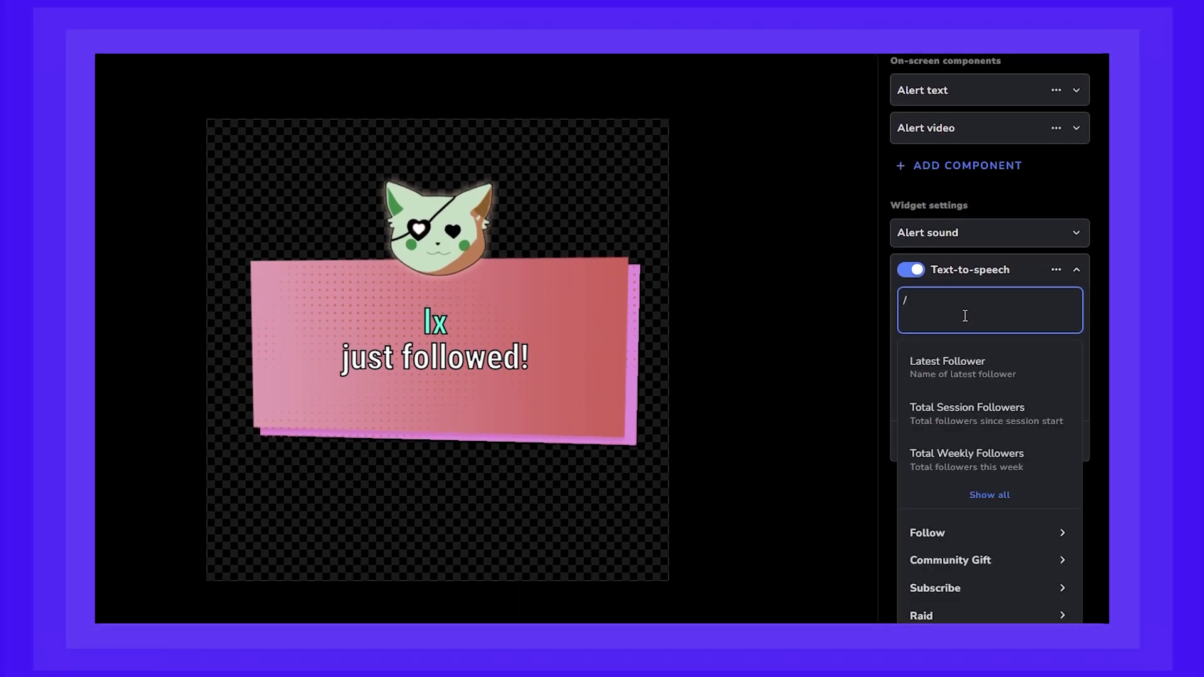
{"action": "left_click", "coordinate": [963, 367]}
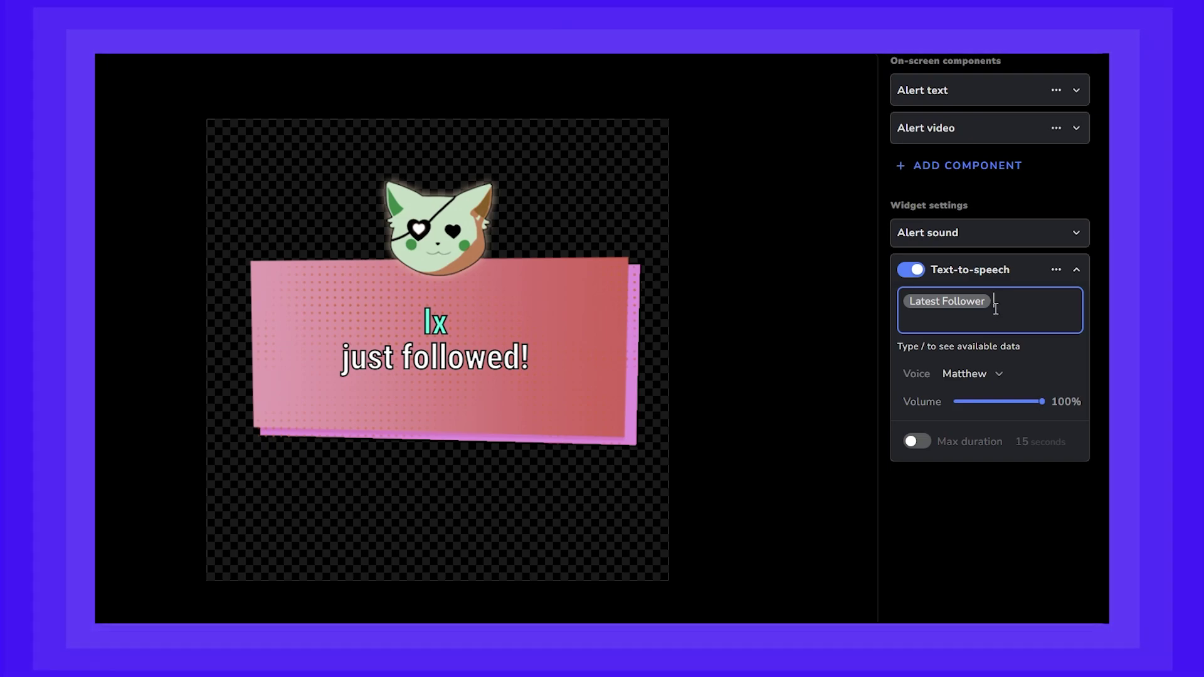
{"action": "type", "text": "thanks for following, you are a legend!"}
Set the text-to-speech voice to Brian
{"action": "left_click", "coordinate": [973, 373]}
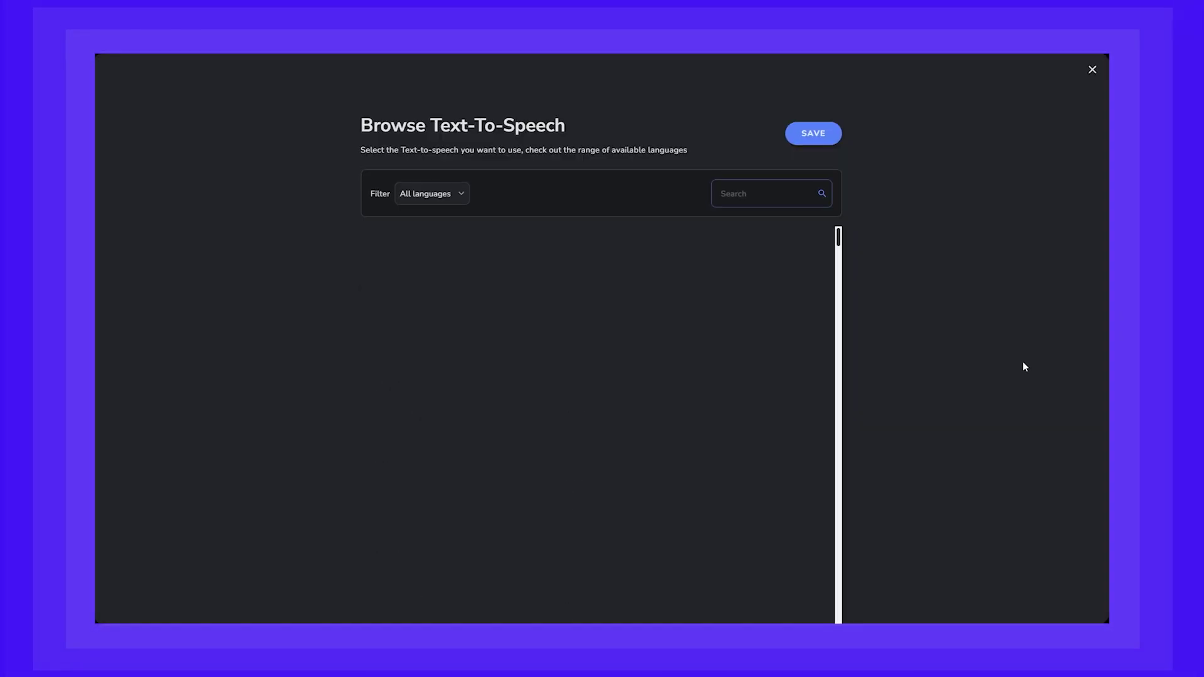
{"action": "left_click", "coordinate": [763, 196]}
{"action": "type", "text": "b"}
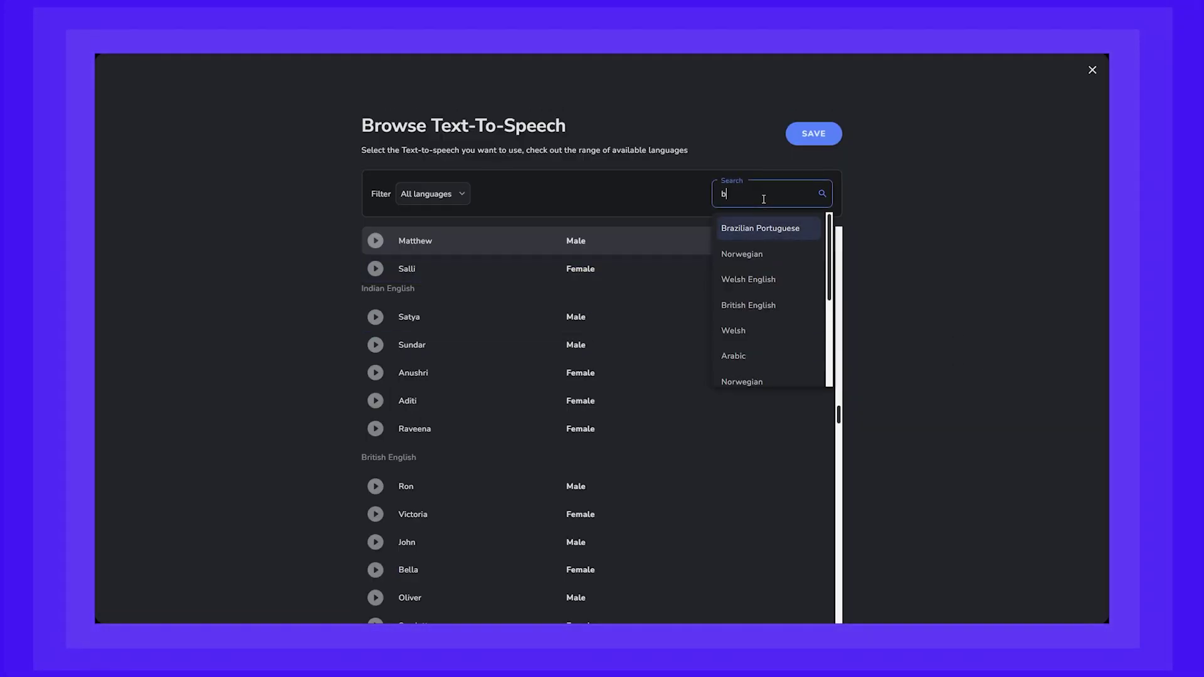
{"action": "type", "text": "rian"}
{"action": "key", "text": "Return"}
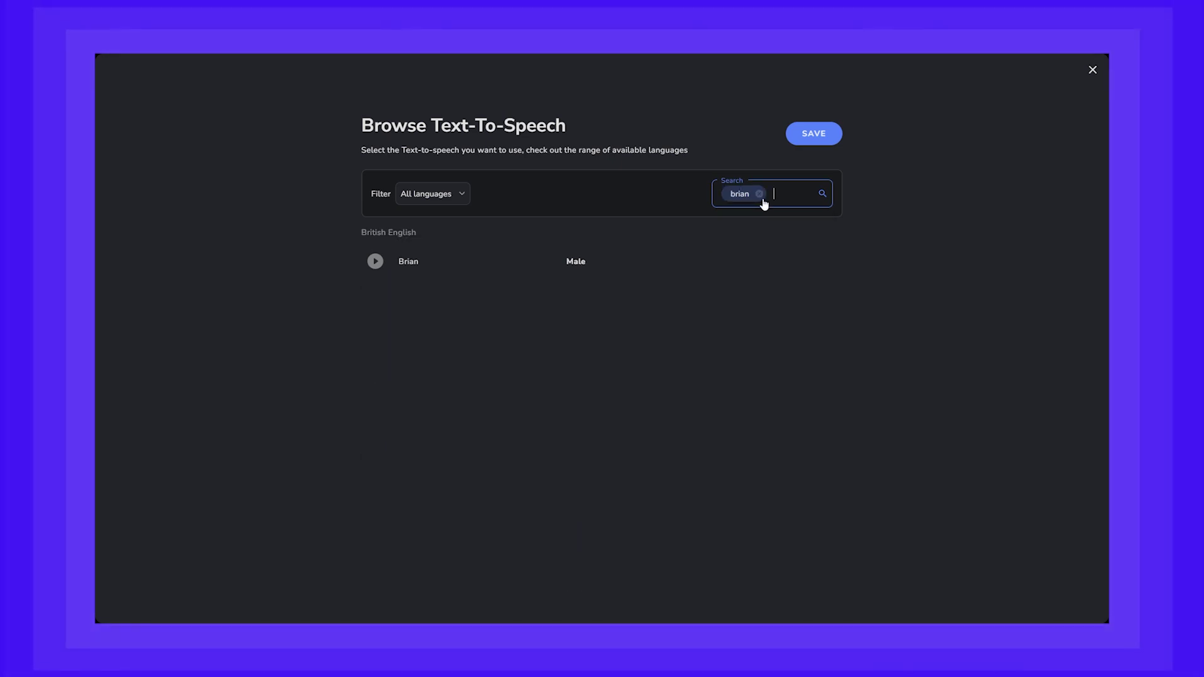
{"action": "left_click", "coordinate": [489, 264]}
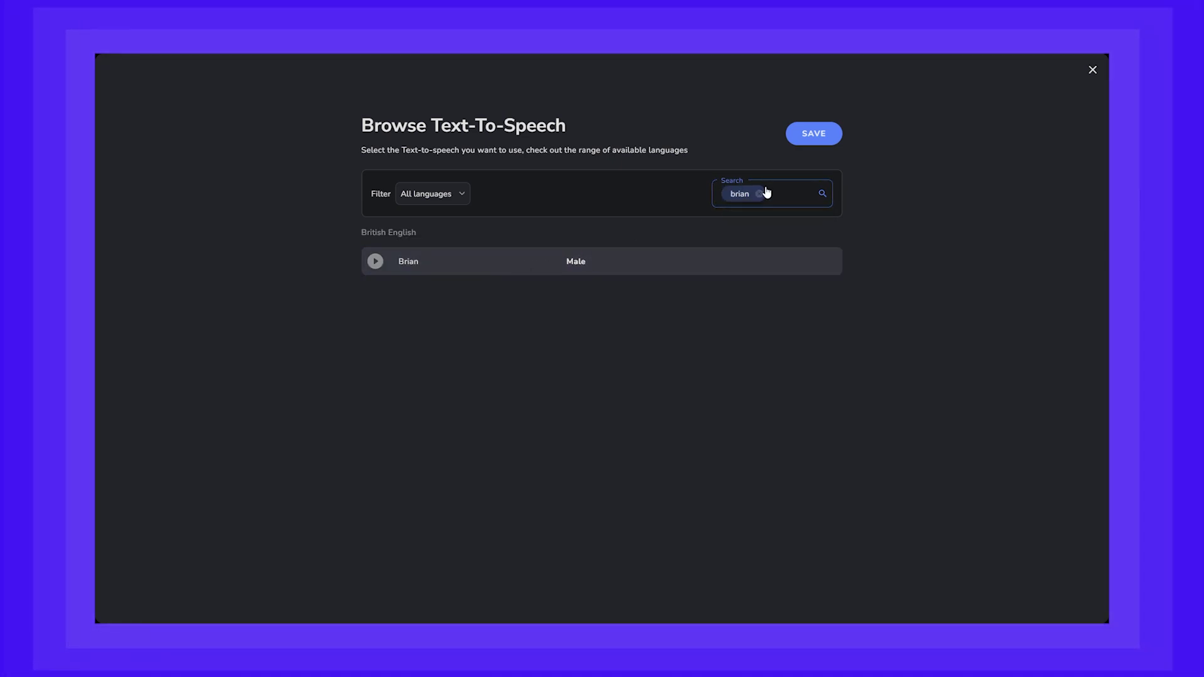
{"action": "left_click", "coordinate": [813, 135]}
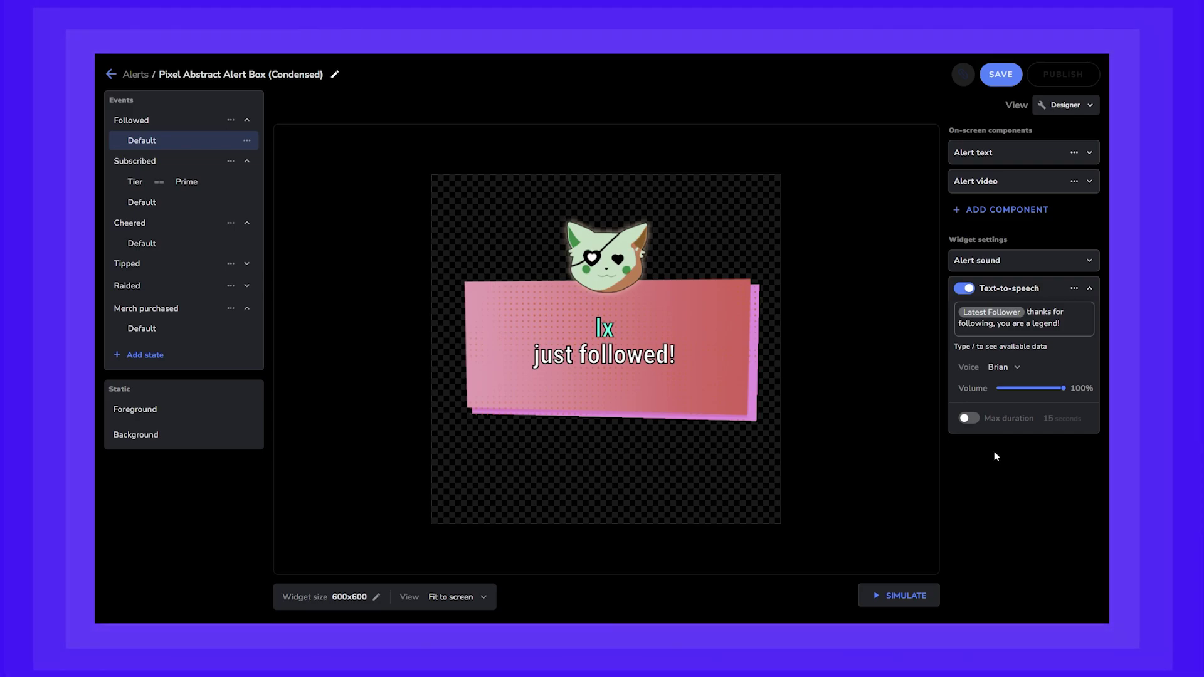
Simulate the follow alert to preview its card and anime cat animation
{"action": "left_click", "coordinate": [897, 593]}
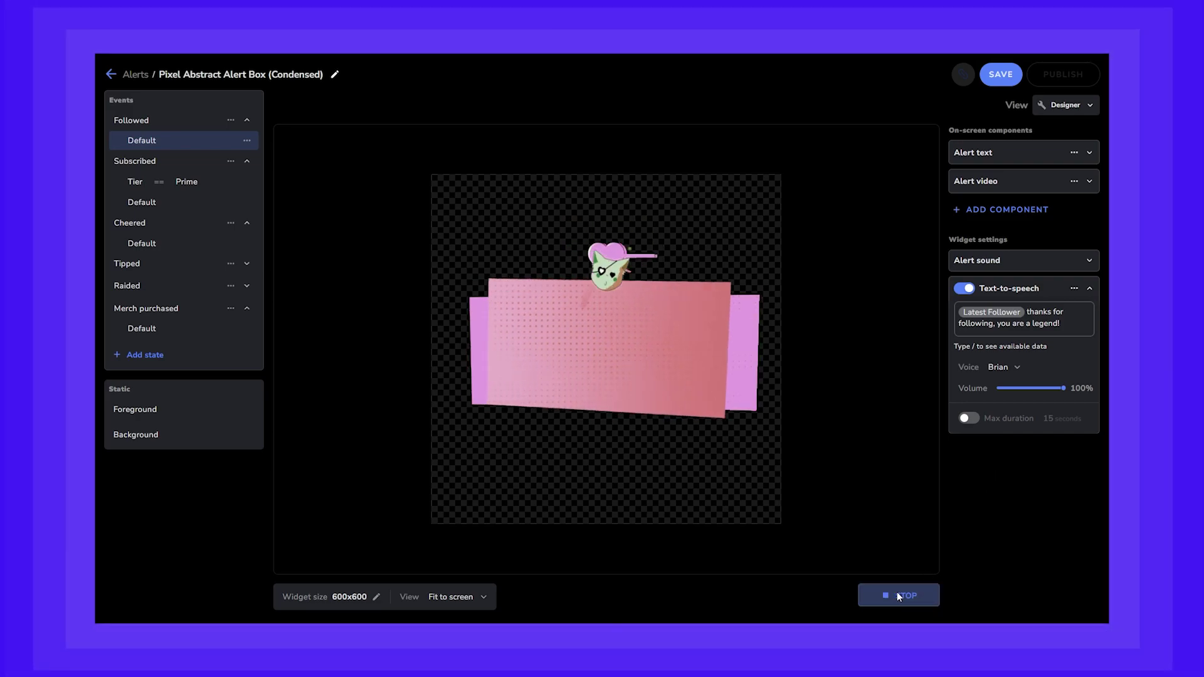